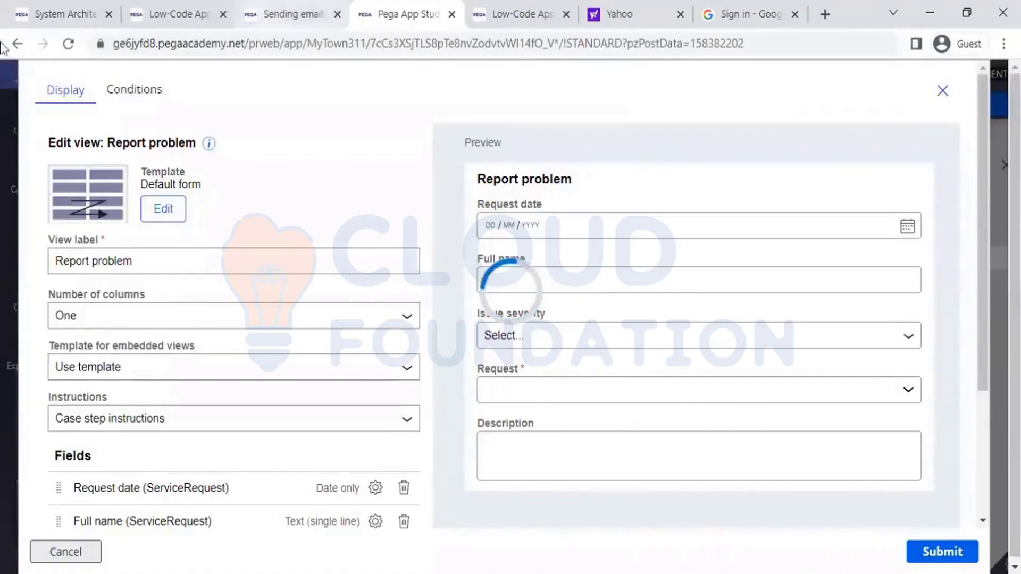
- Reload the application and open the Service Request case type's workflow
click(69, 46)
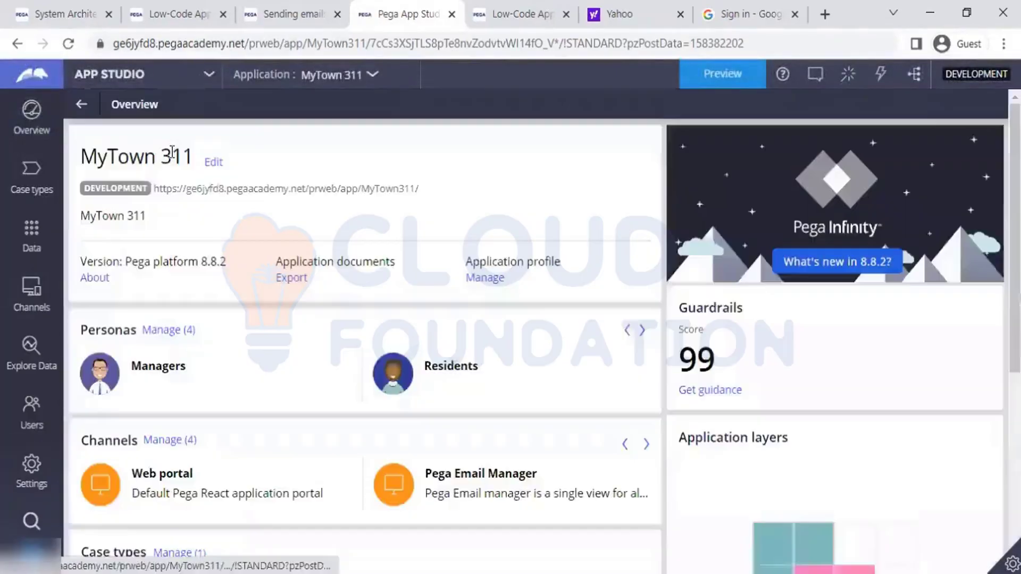
click(34, 189)
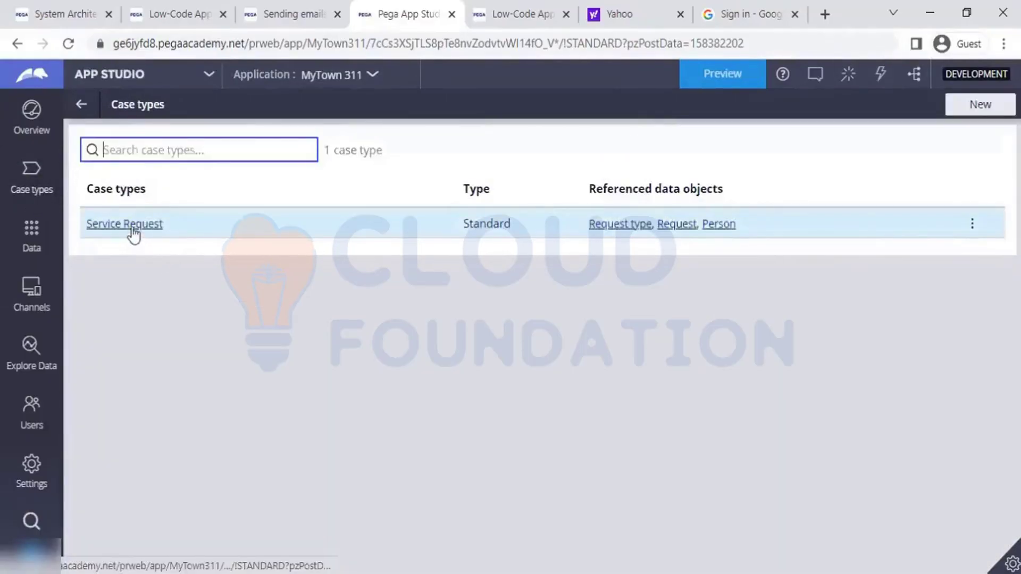
click(132, 228)
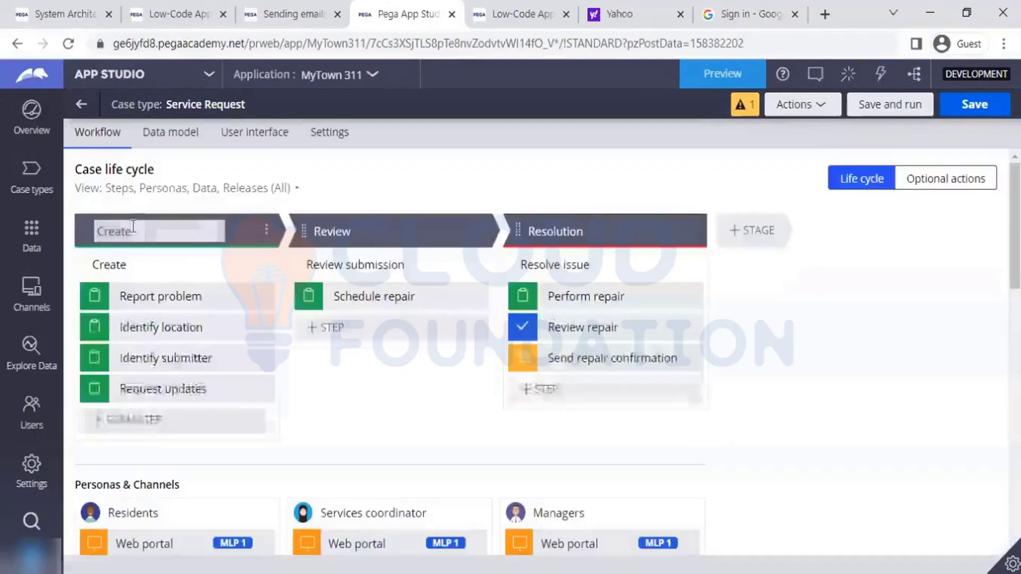
- Examine the fields and preview of the Report problem step's view, and close it without changes
click(147, 296)
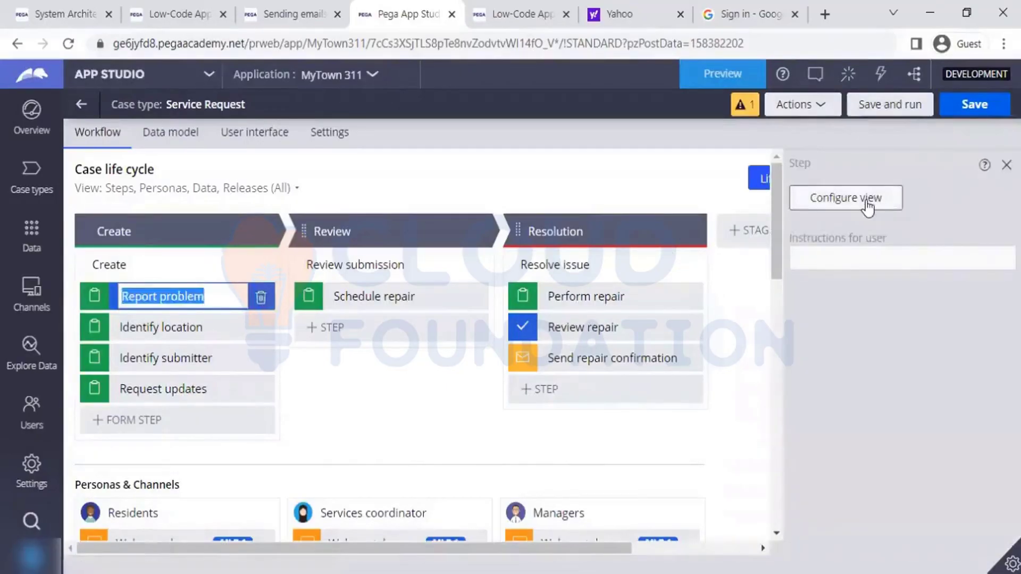
click(868, 205)
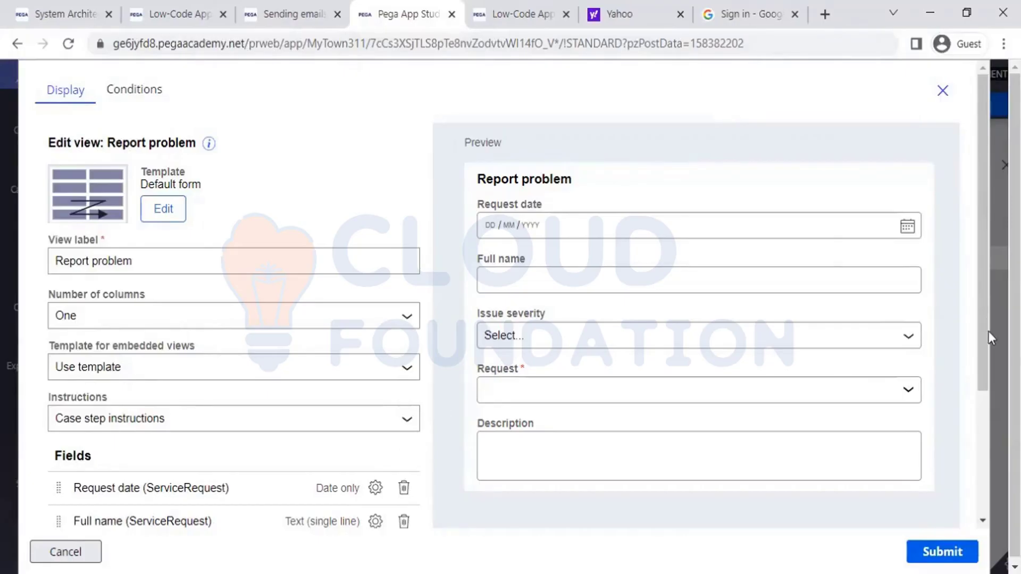
scroll(991, 333, down, 3)
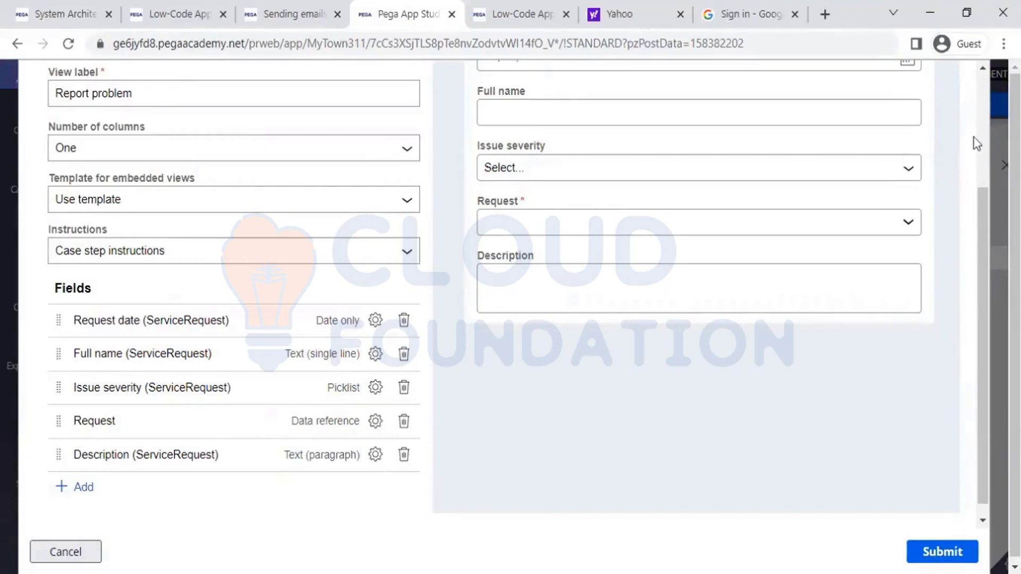
scroll(975, 138, up, 3)
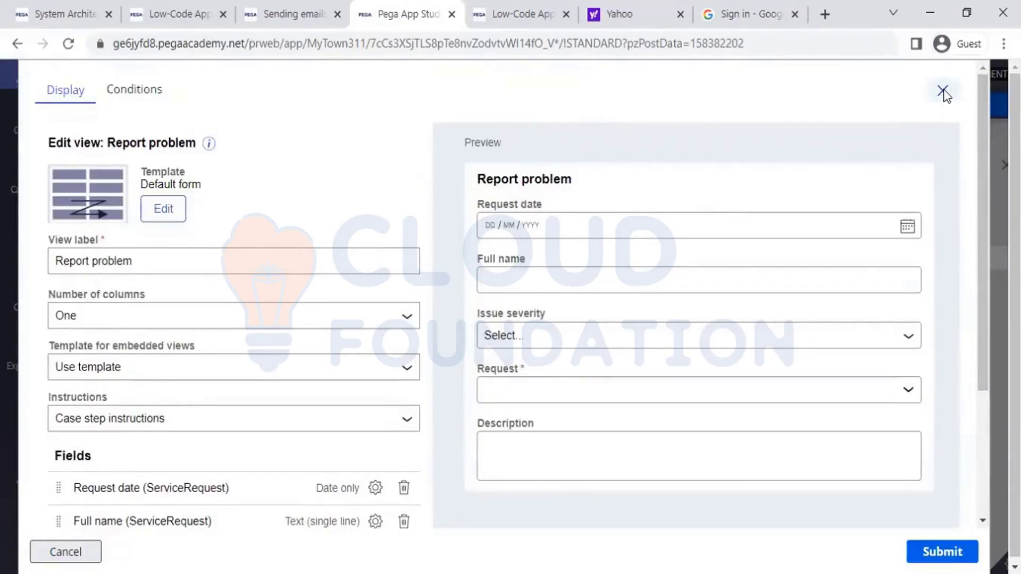
click(981, 464)
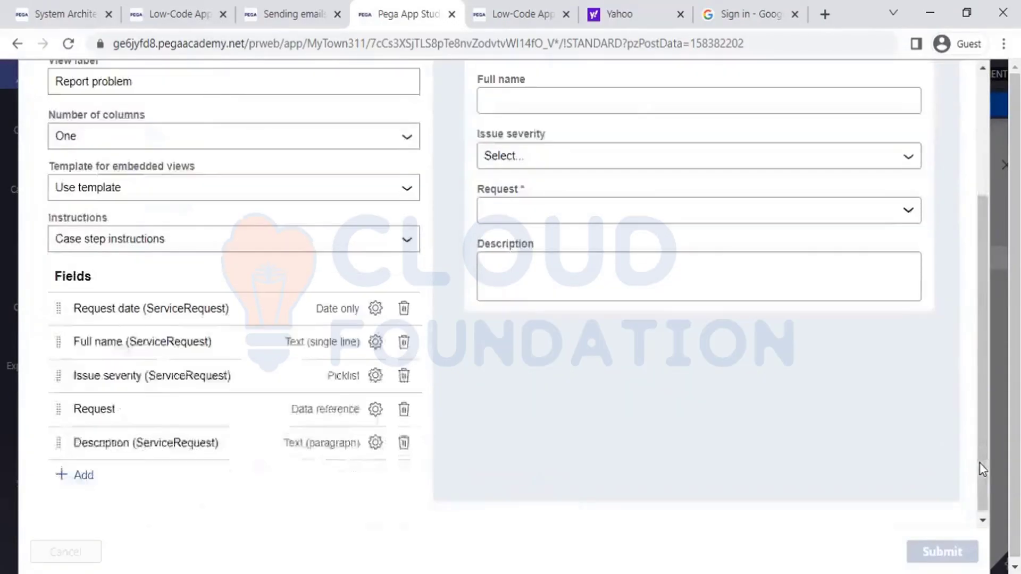
key(Escape)
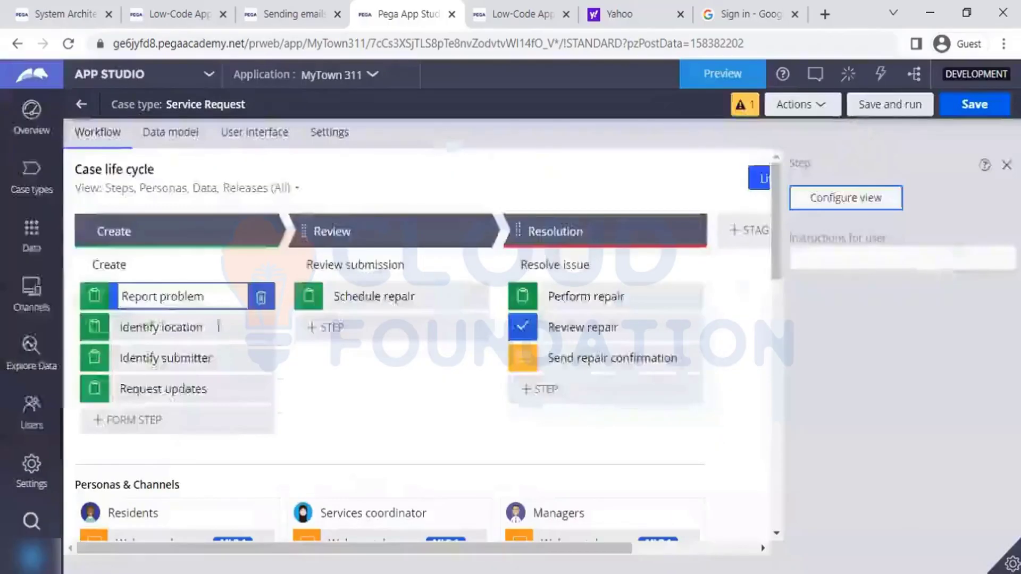
- Examine the Identify location step's view with its Address field and map preview, and close it without changes
click(171, 326)
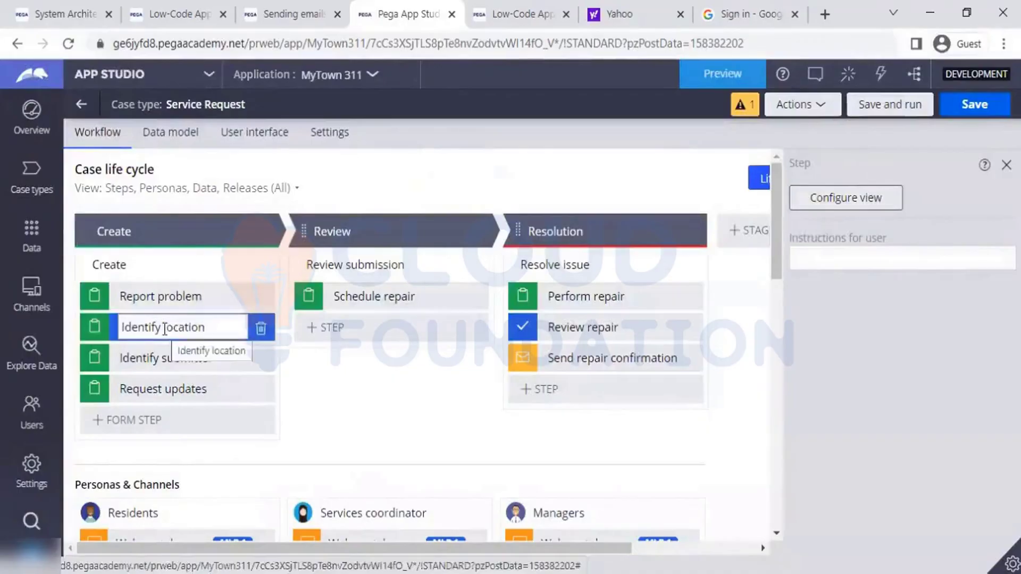
click(876, 200)
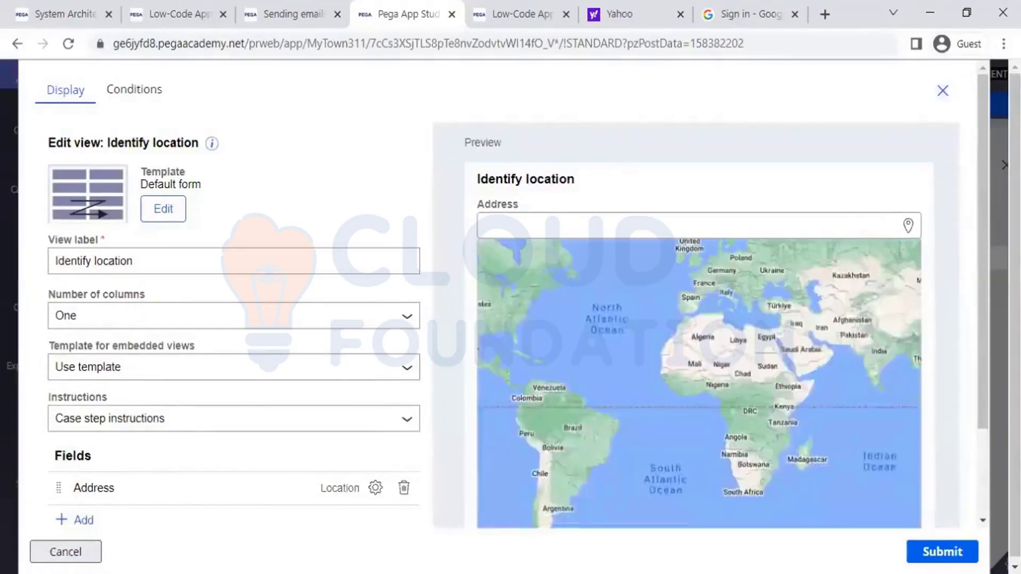
scroll(622, 431, down, 2)
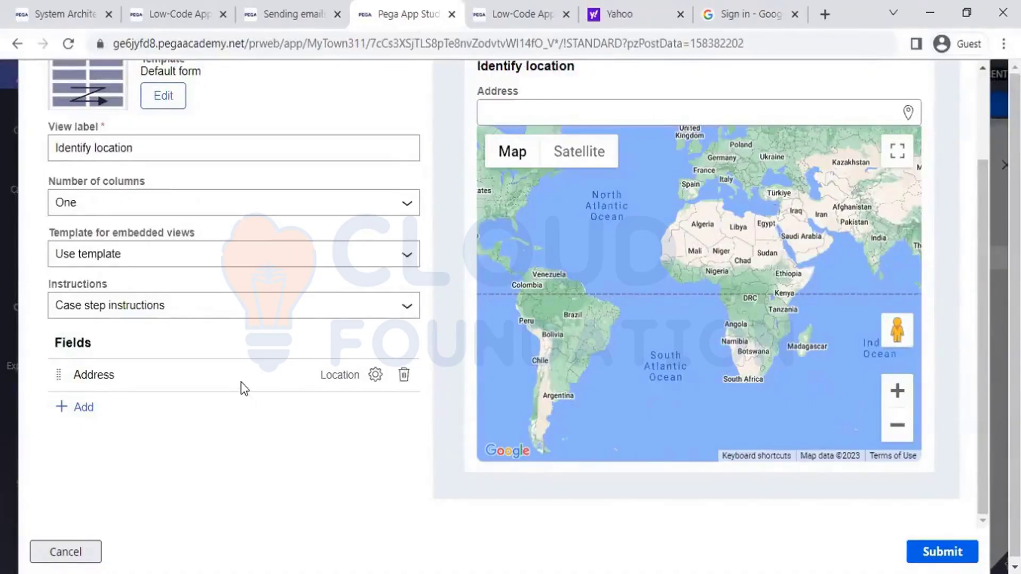
click(984, 138)
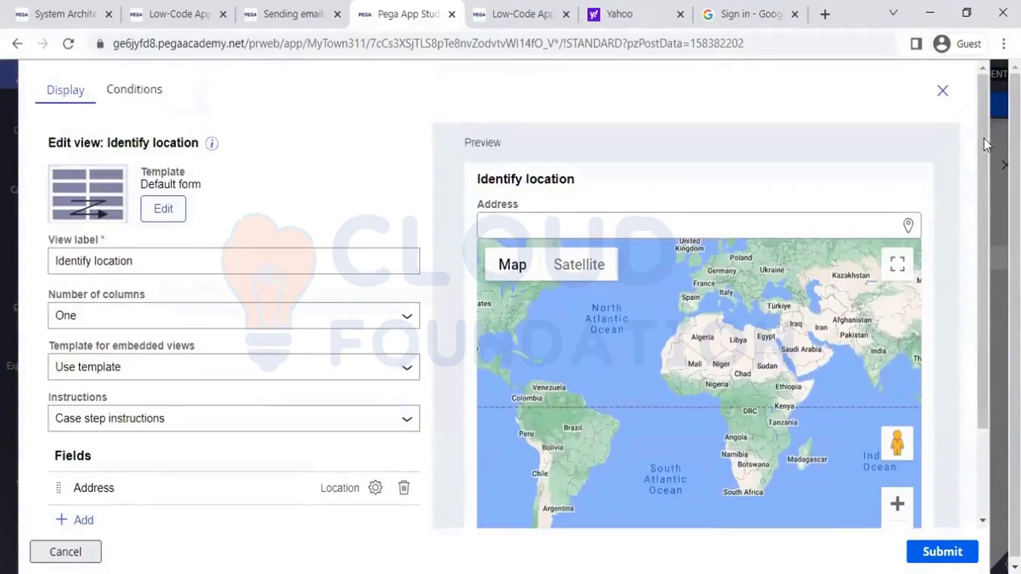
click(940, 95)
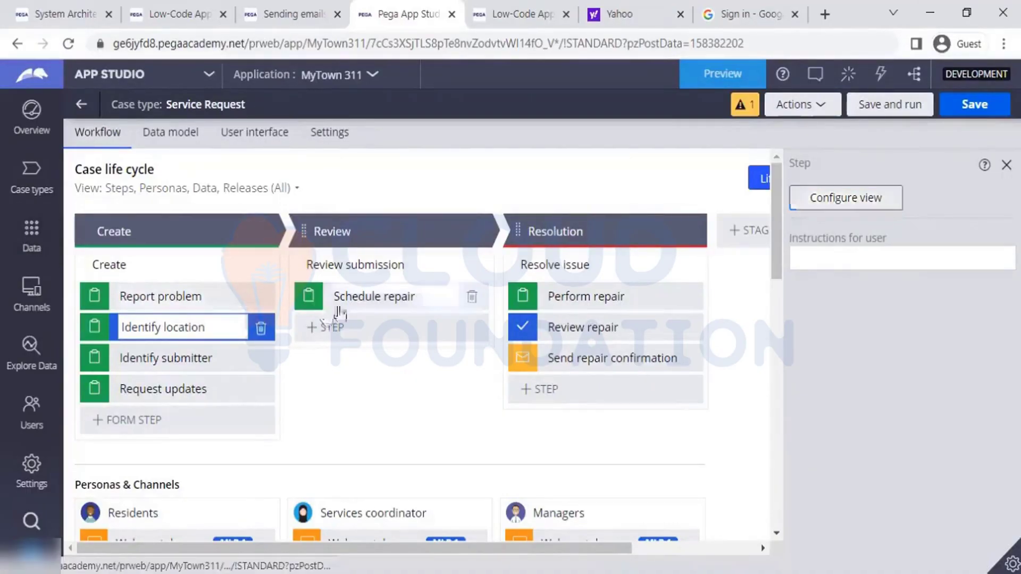
- Set the goal and deadline of the Schedule repair step to use a Custom SLA
click(372, 296)
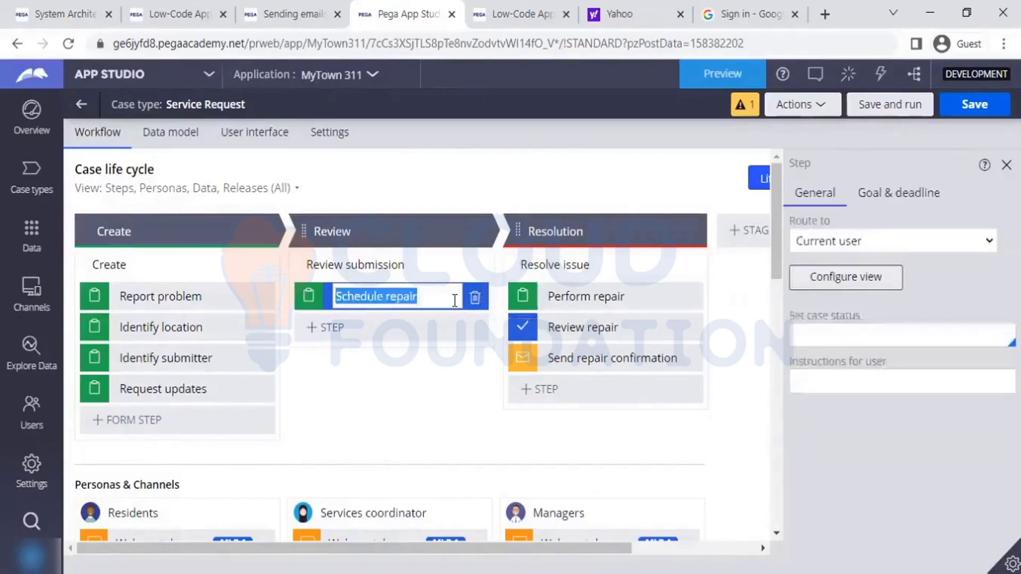
click(886, 208)
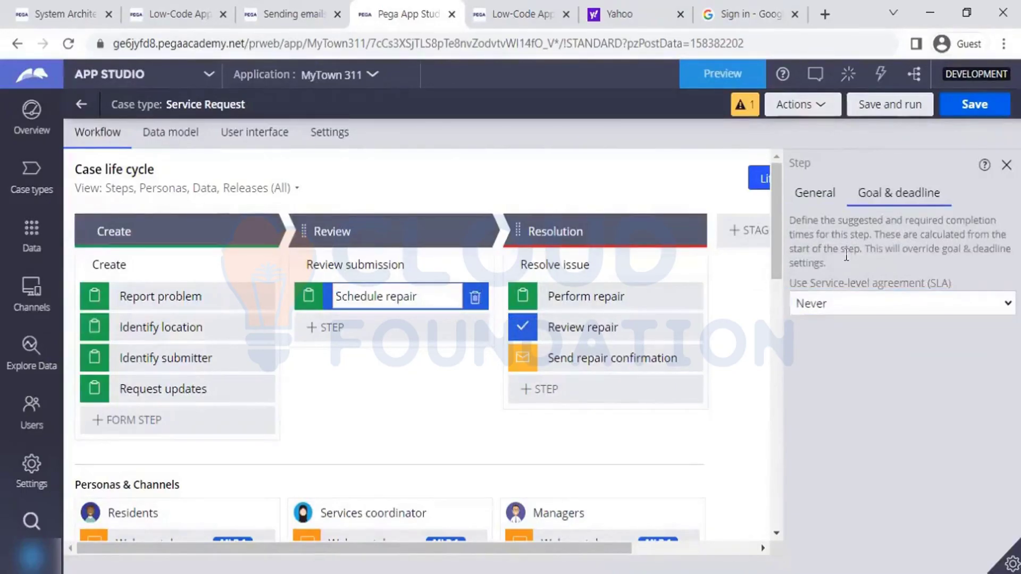
click(824, 309)
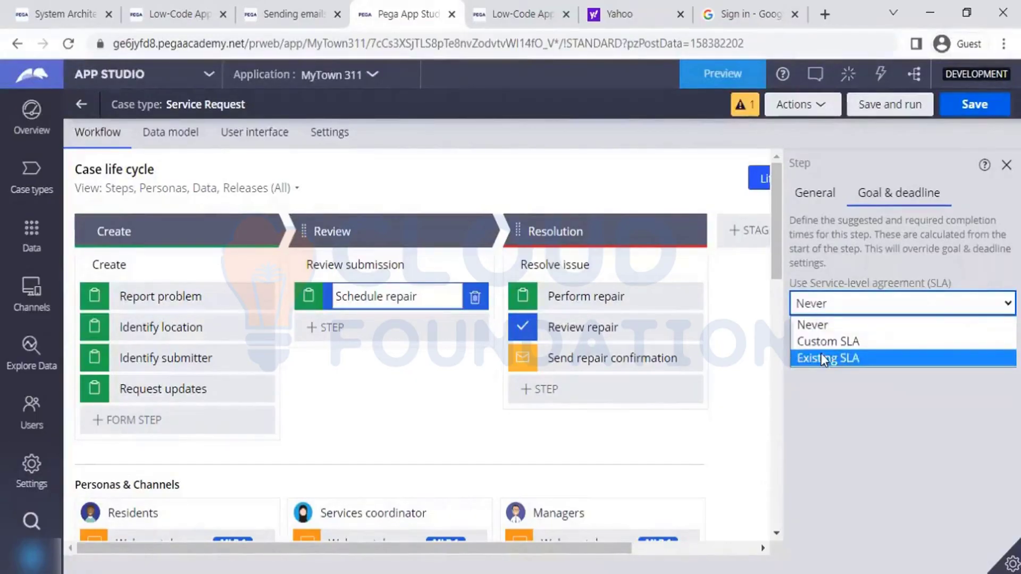
click(821, 354)
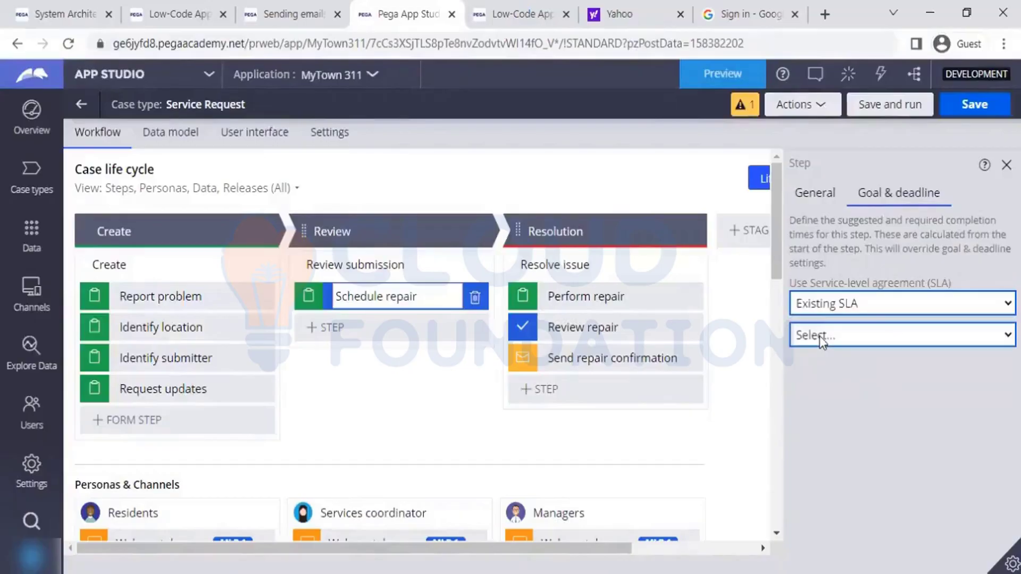
click(820, 343)
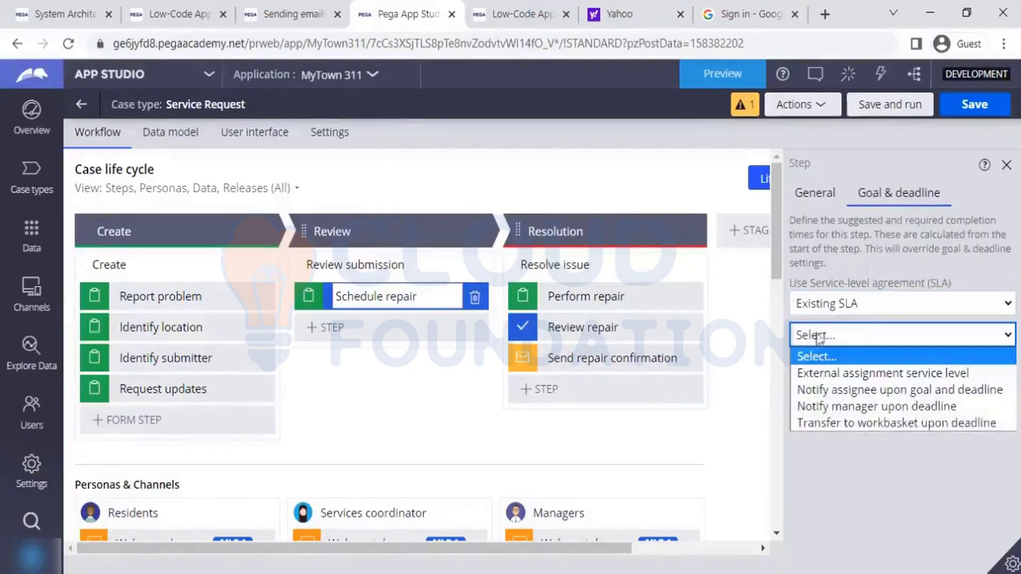
click(819, 306)
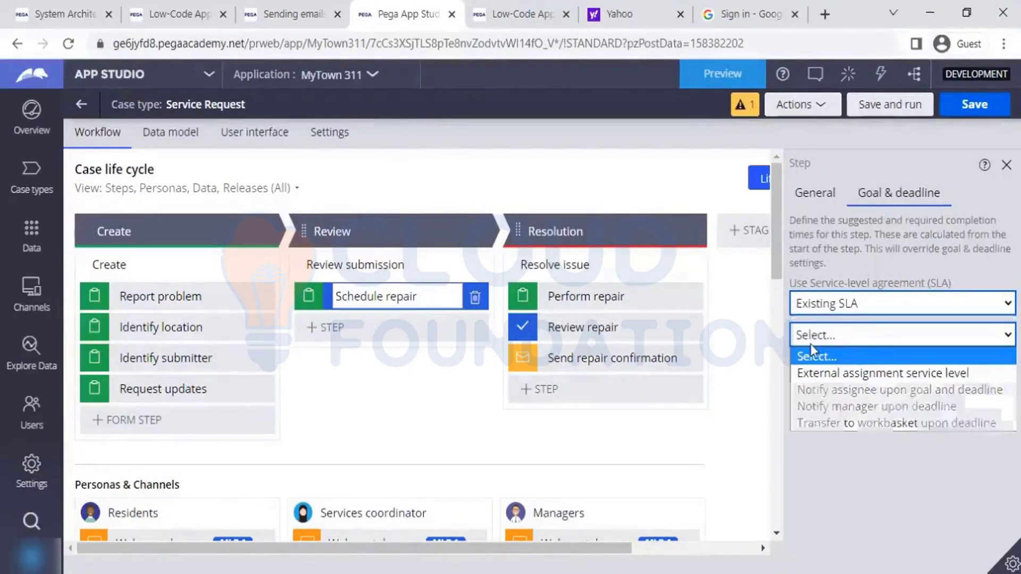
click(813, 345)
click(816, 343)
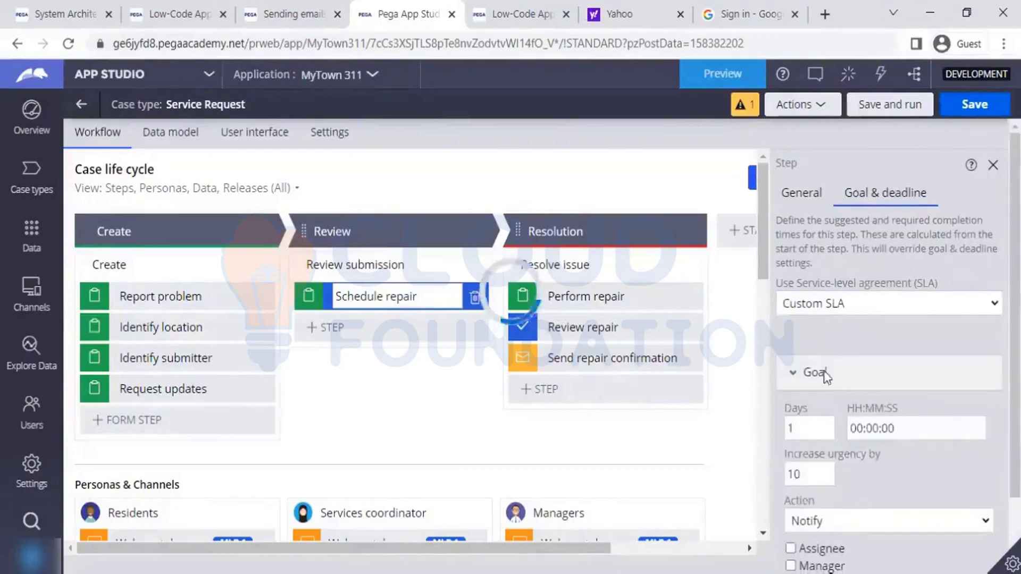
- Clear the days of the Schedule repair goal and set its time to 00:00:15
click(826, 430)
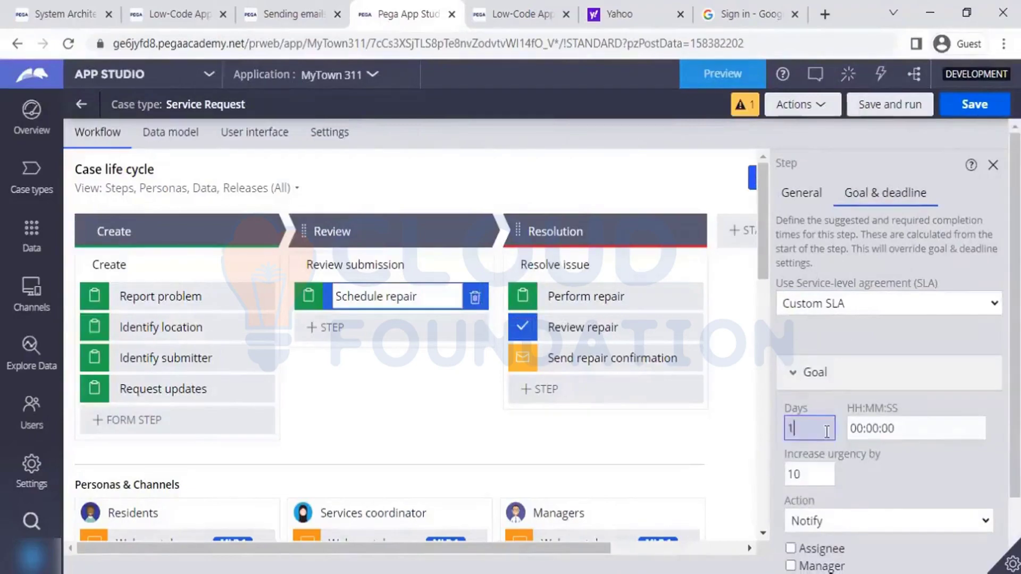
key(BackSpace)
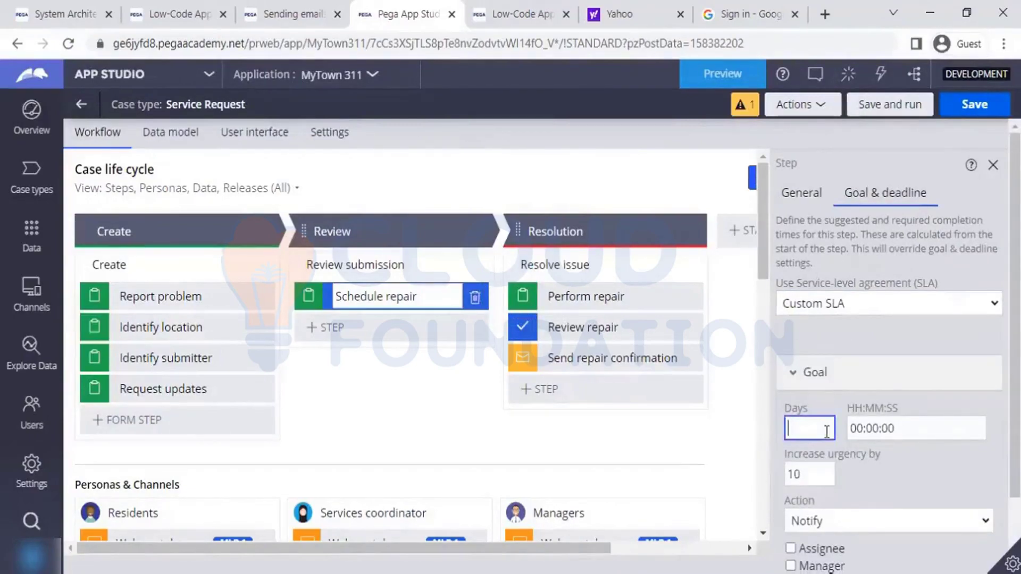
click(903, 437)
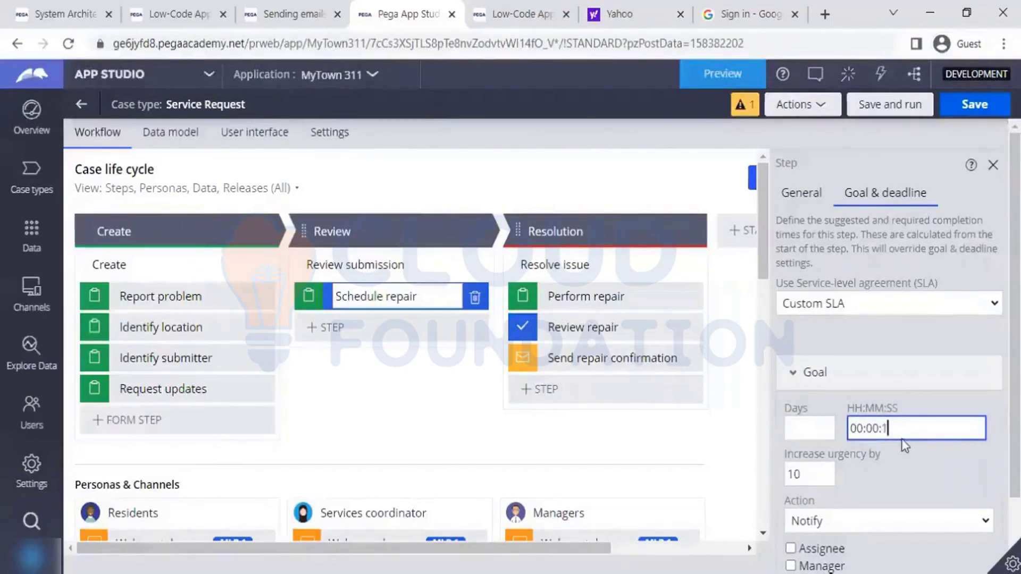
key(ctrl+Tab)
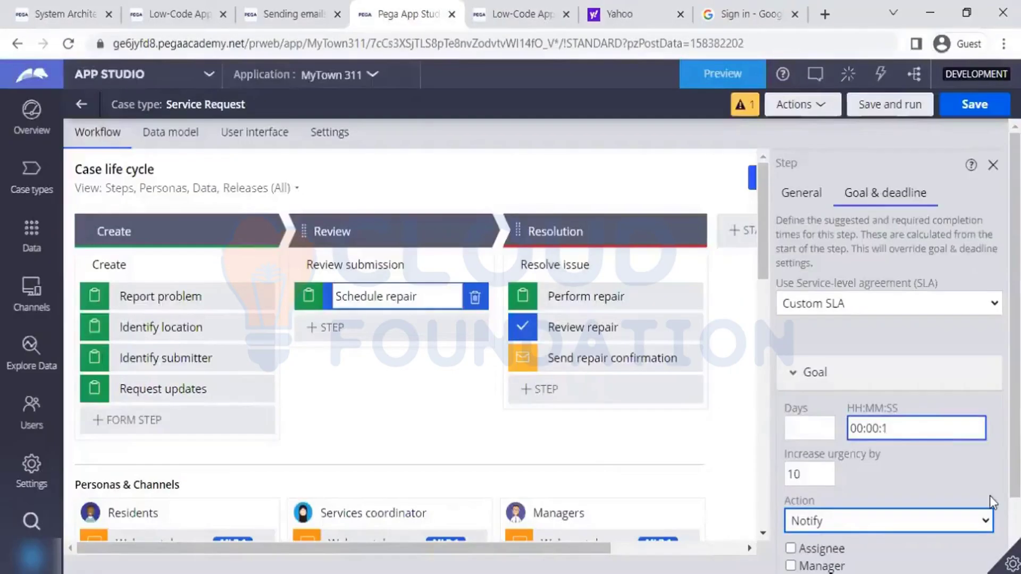
text(5)
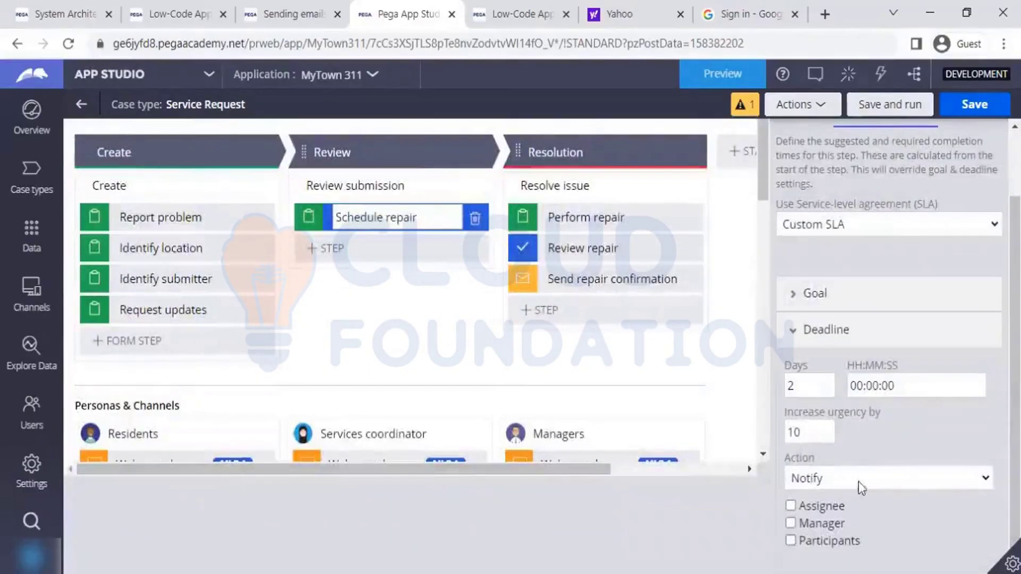
- Set the Schedule repair deadline to 0 days and a time of 00:00:30
click(858, 480)
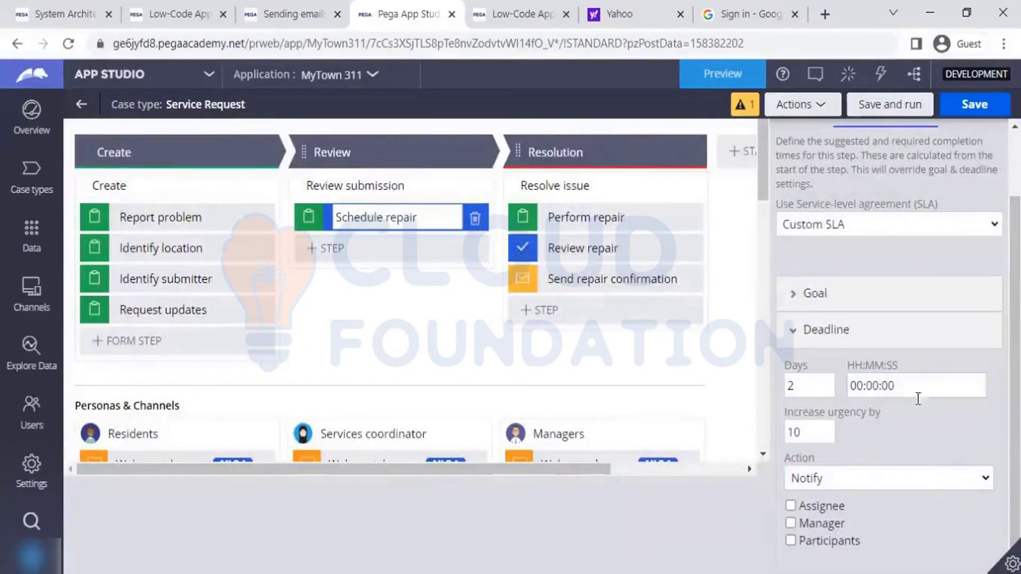
click(911, 384)
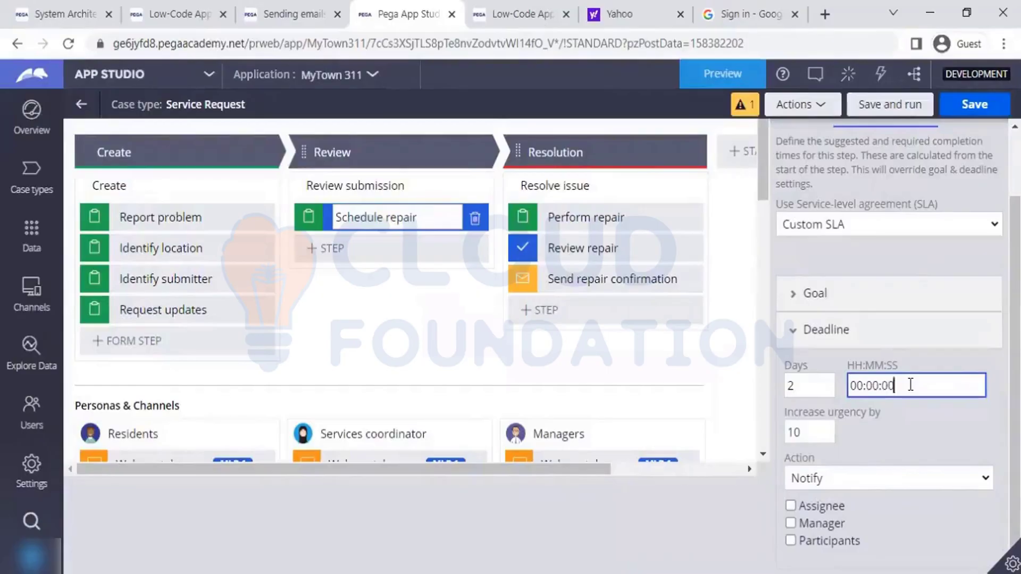
key(BackSpace)
key(BackSpace)
text(30)
click(811, 386)
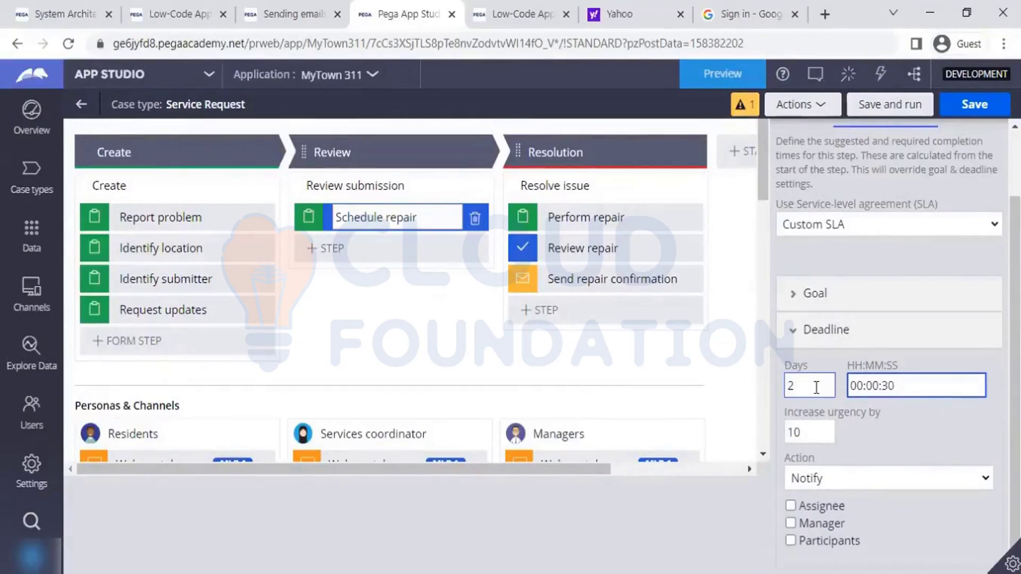
click(816, 387)
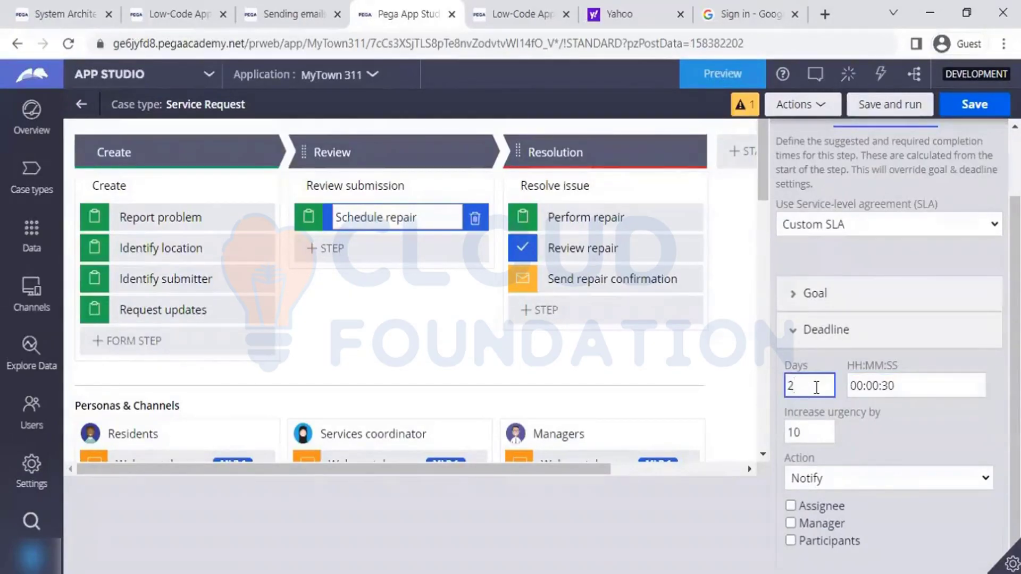
key(BackSpace)
text(0)
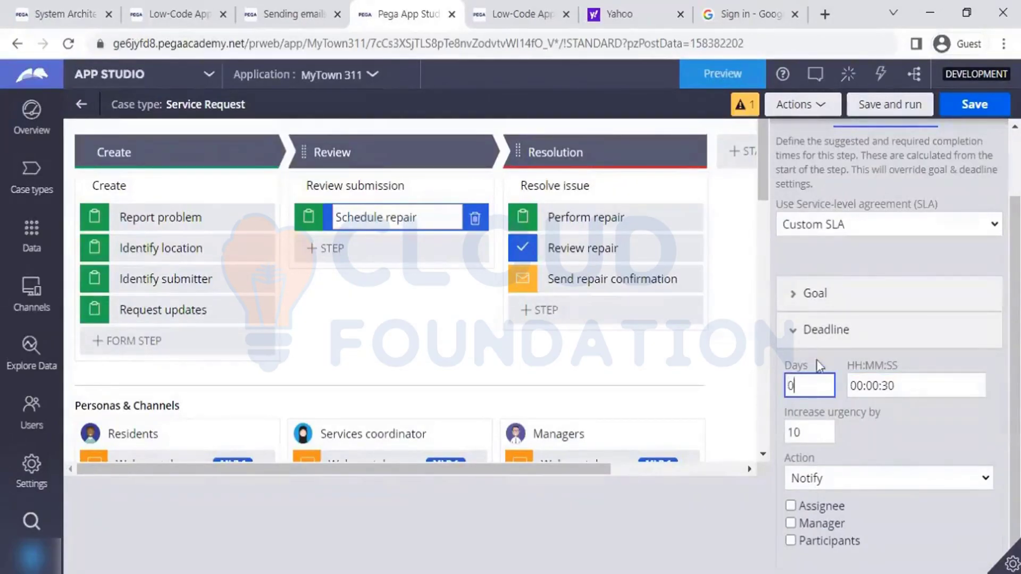
- Review the goal and deadline settings of the Schedule repair step and save the Service Request case type
click(794, 302)
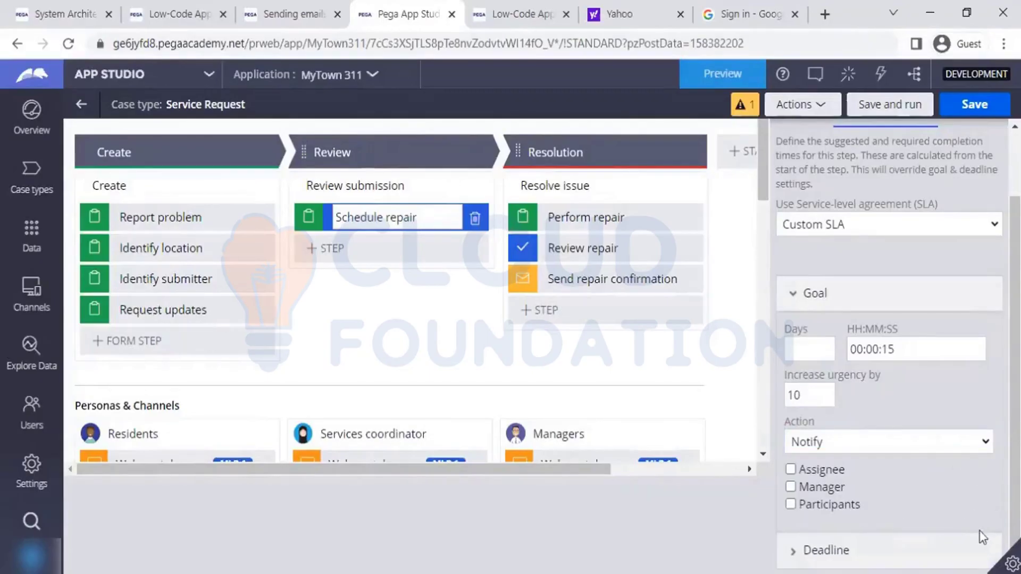
click(826, 550)
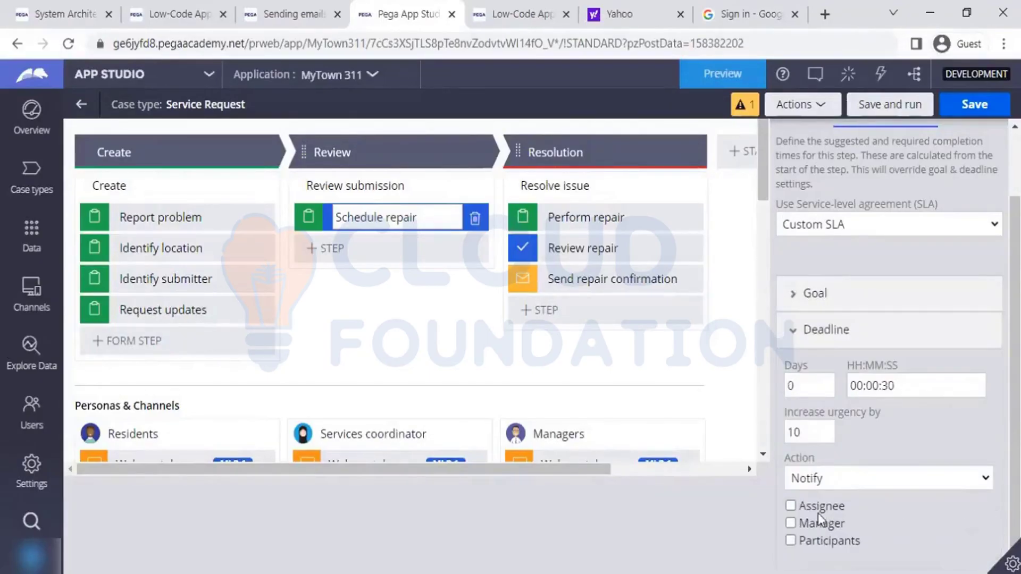
click(809, 380)
key(BackSpace)
click(881, 440)
click(949, 105)
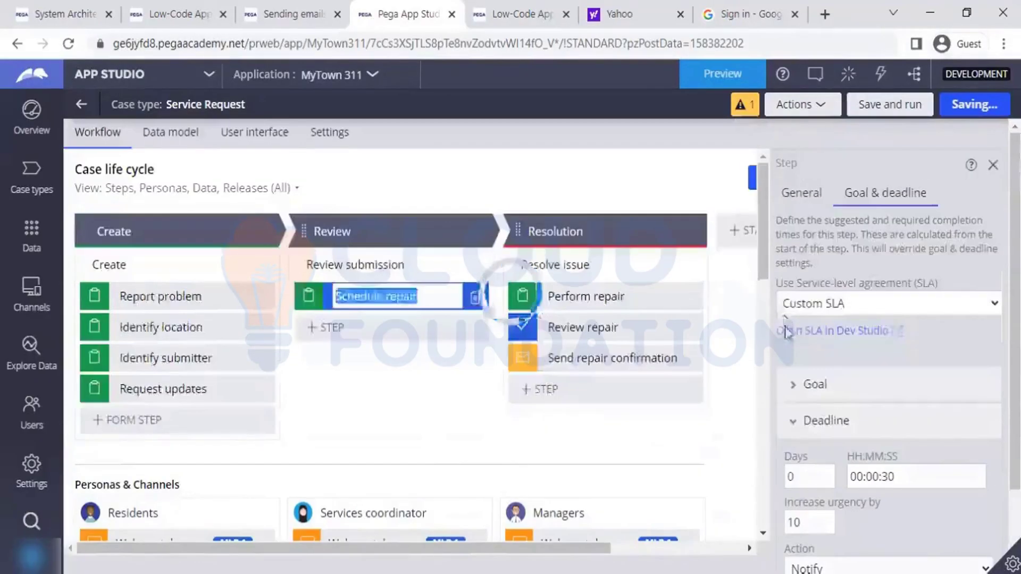
click(807, 381)
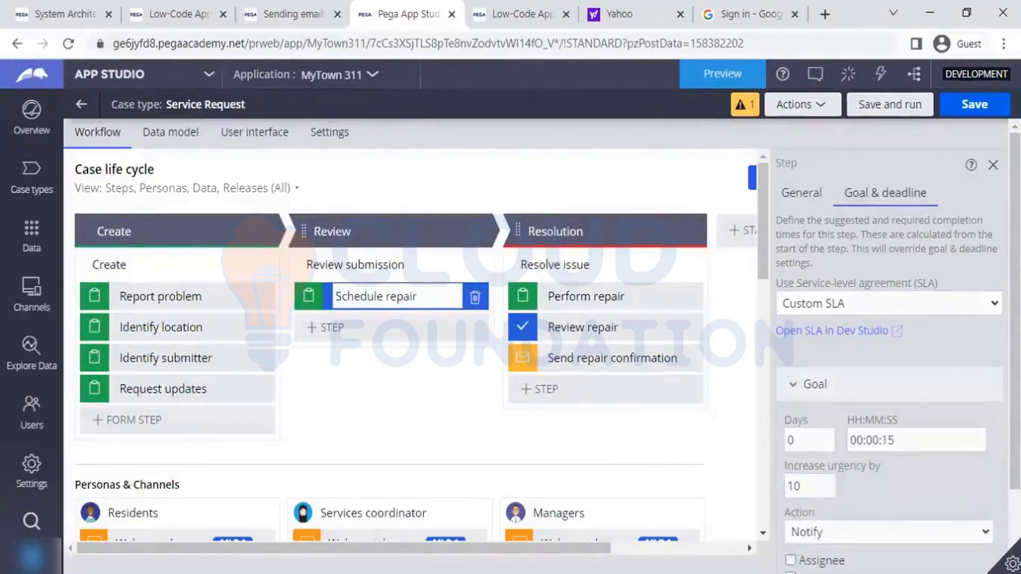
- Set the Schedule repair goal to notify the assignee and the manager but no participants, and save the Service Request case type
scroll(795, 469, down, 2)
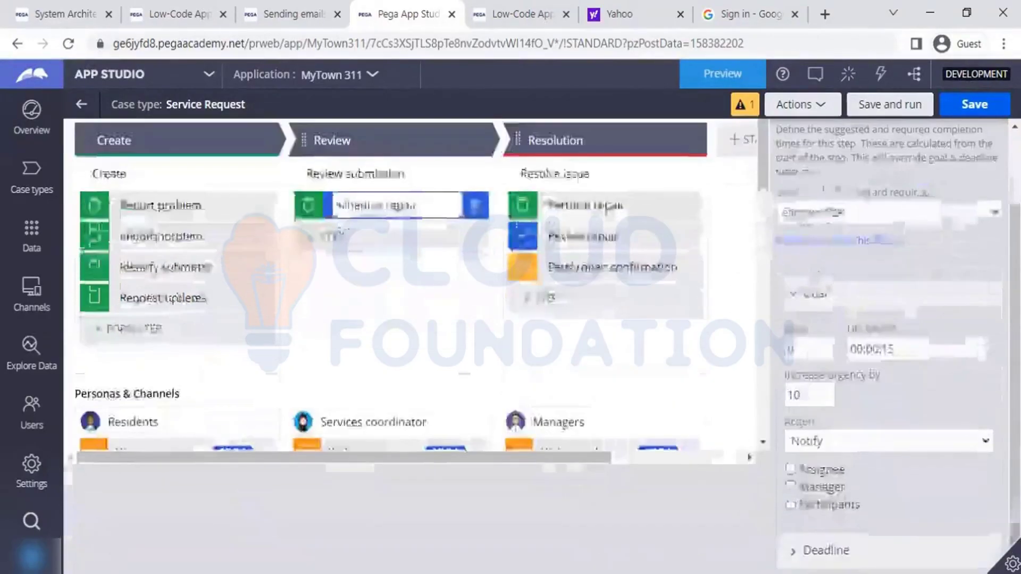
click(792, 487)
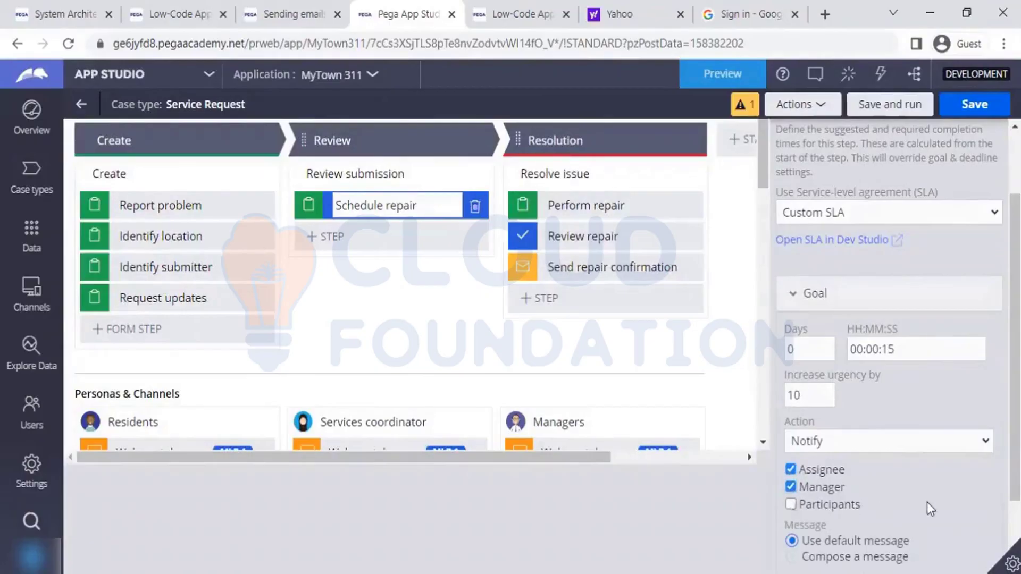
scroll(993, 482, down, 2)
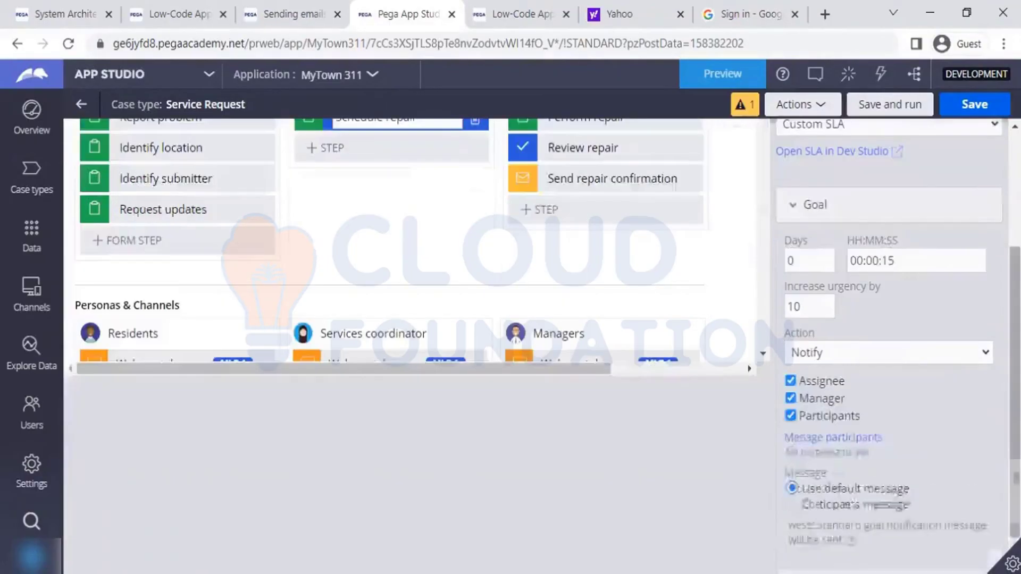
click(948, 104)
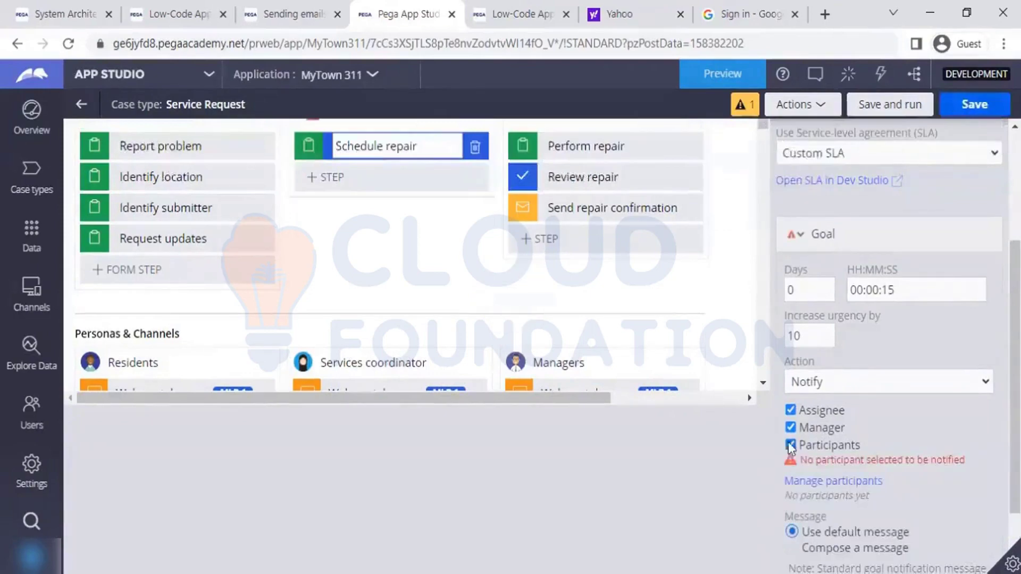
click(791, 445)
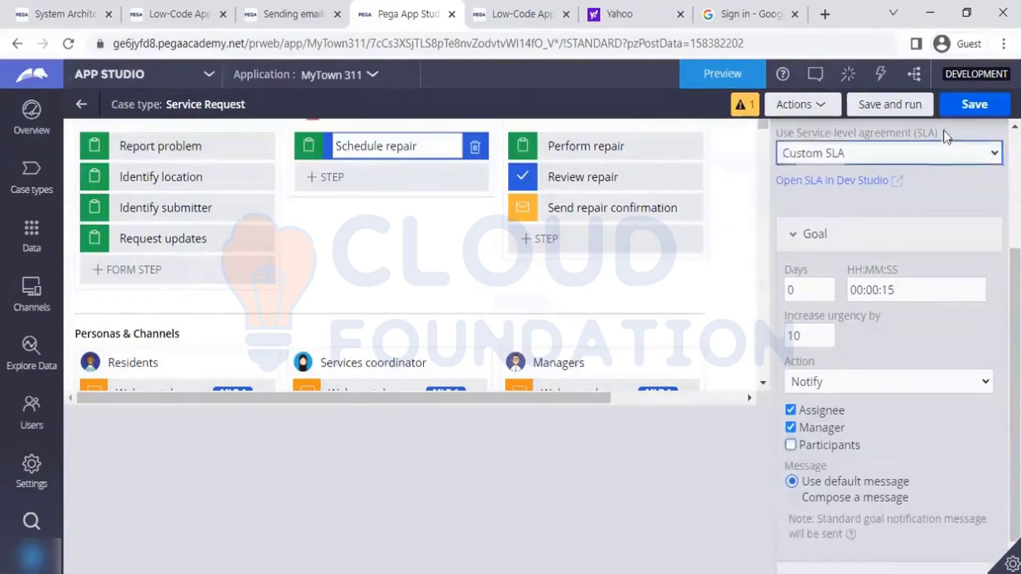
click(975, 105)
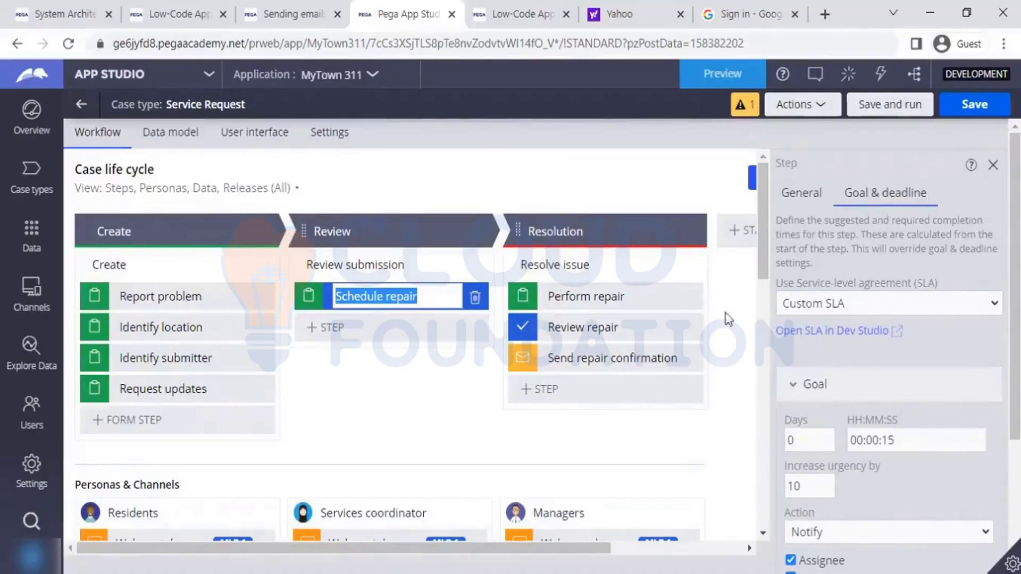
- Examine the general settings of the Perform repair and Review repair steps in the Resolution stage
click(634, 291)
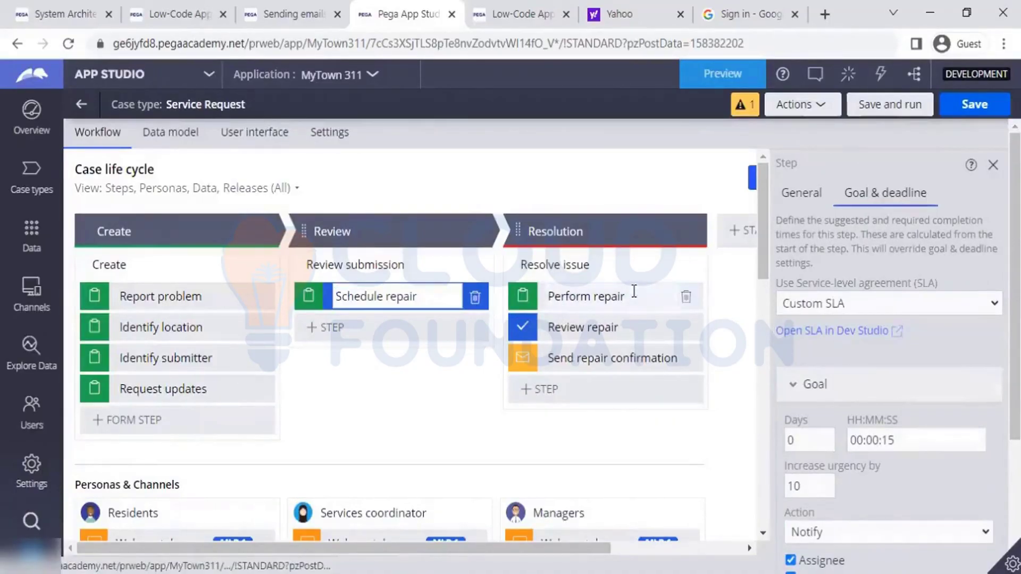
click(634, 291)
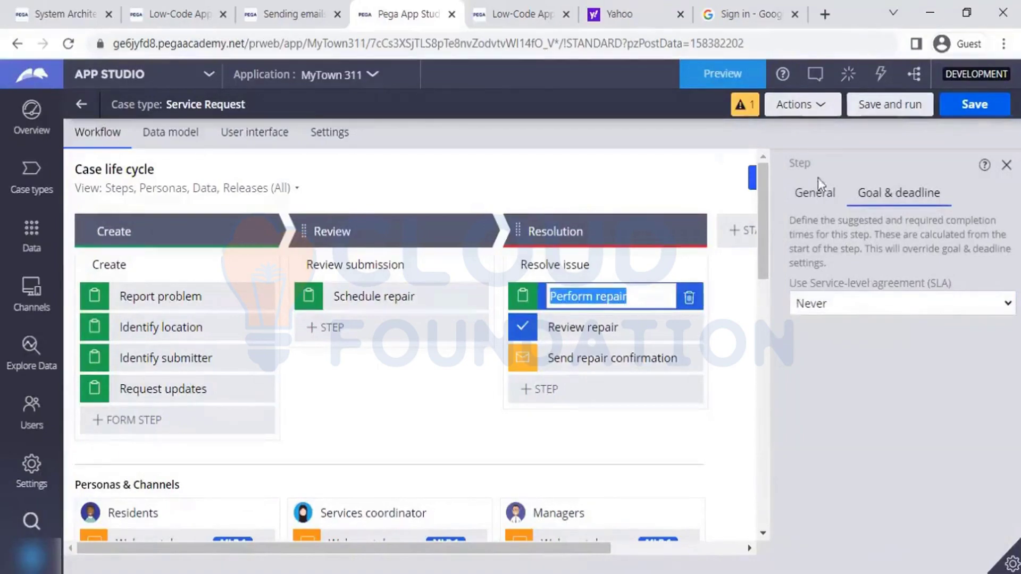
click(816, 194)
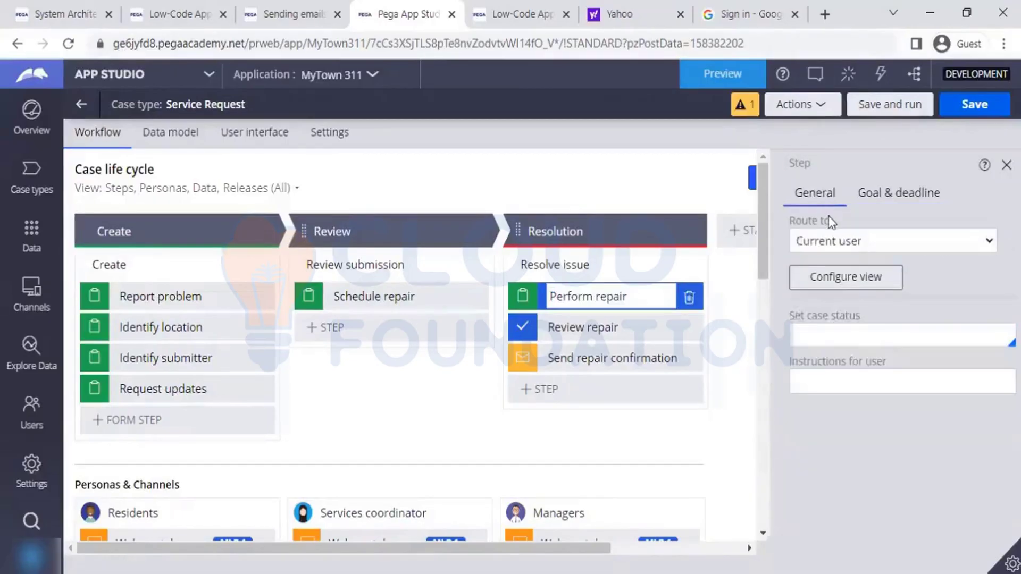
click(826, 223)
click(823, 260)
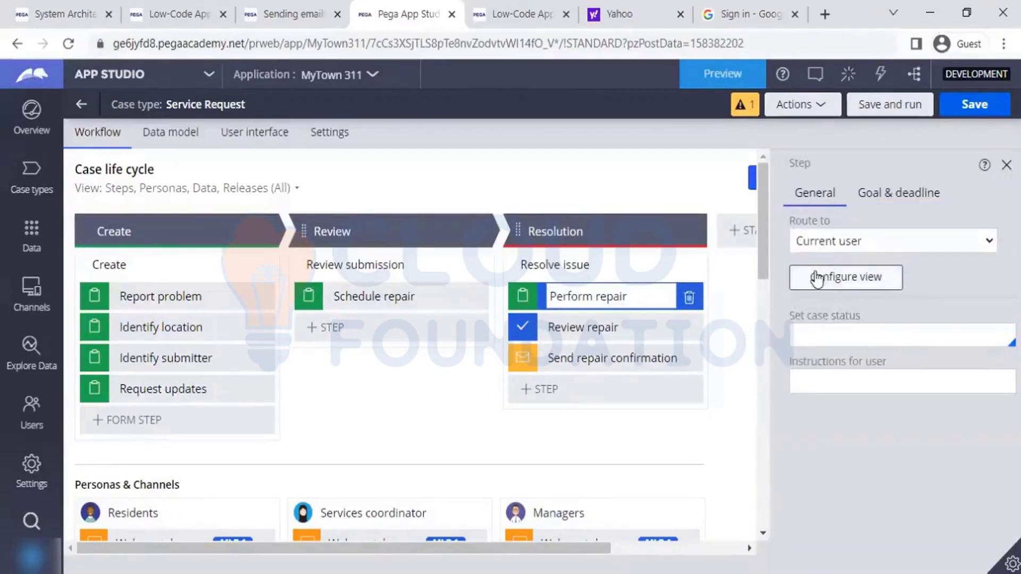
click(635, 338)
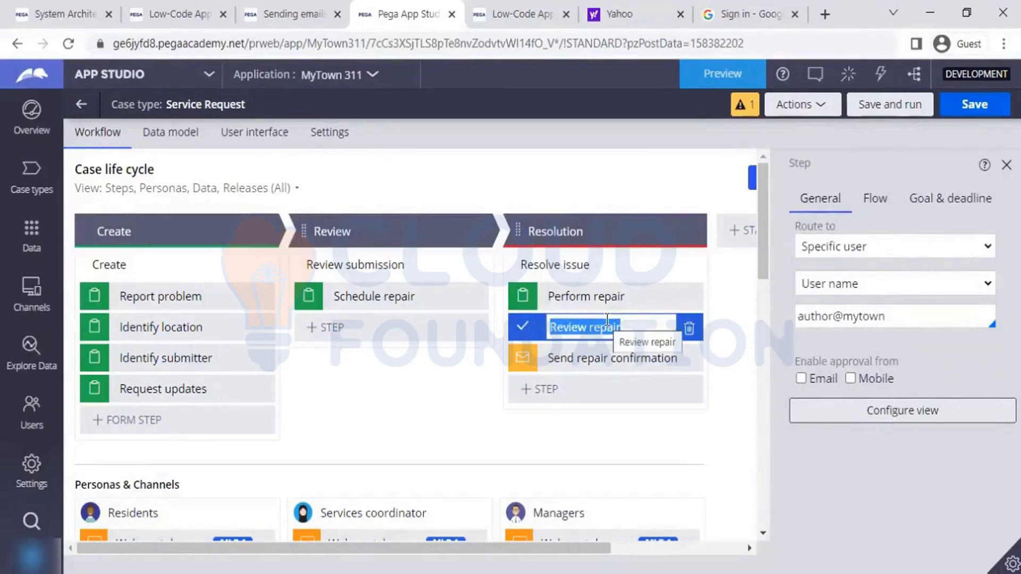
- Set the Send repair confirmation step to send its email to the address in the Email field
click(613, 349)
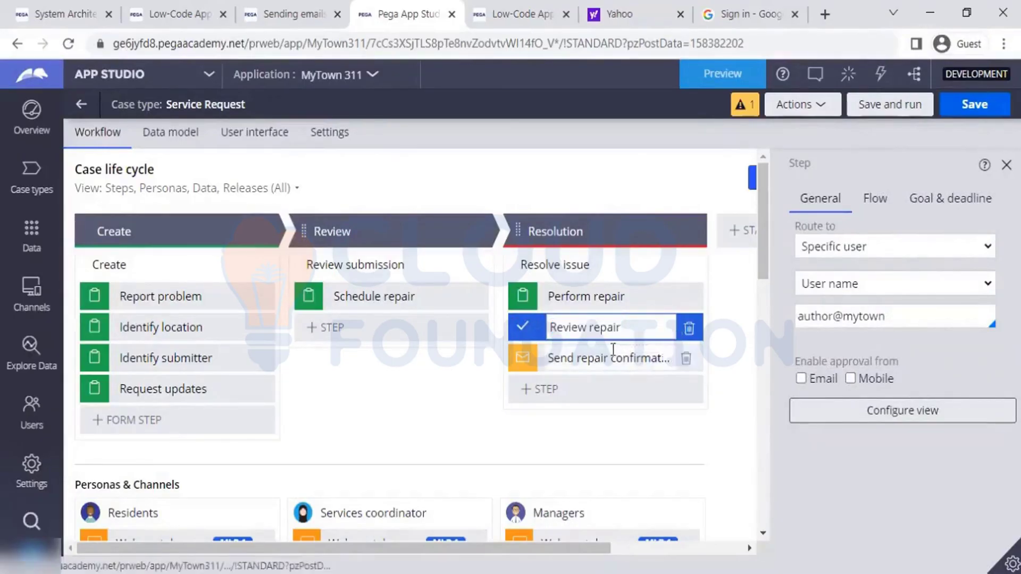
click(614, 351)
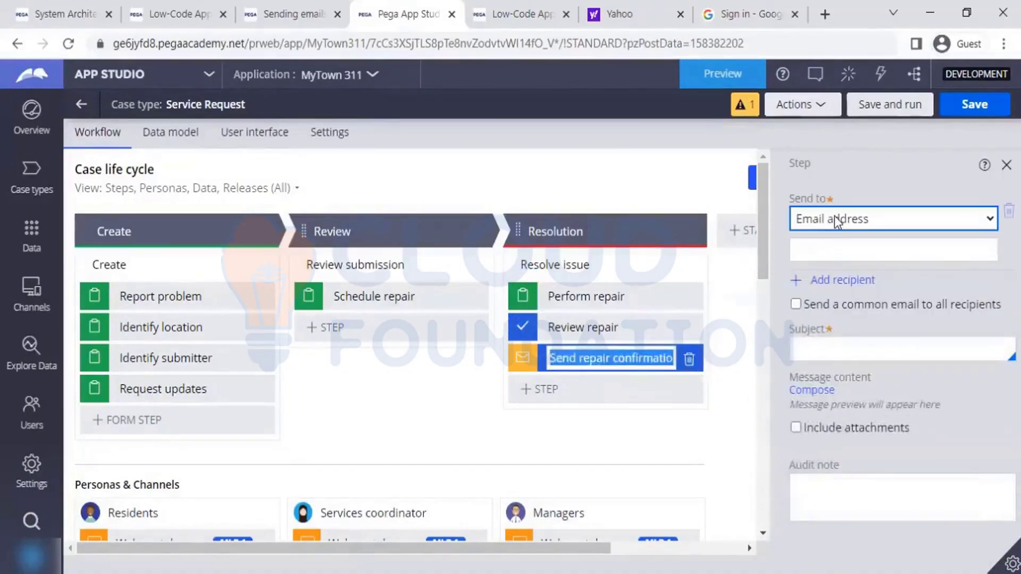
click(835, 216)
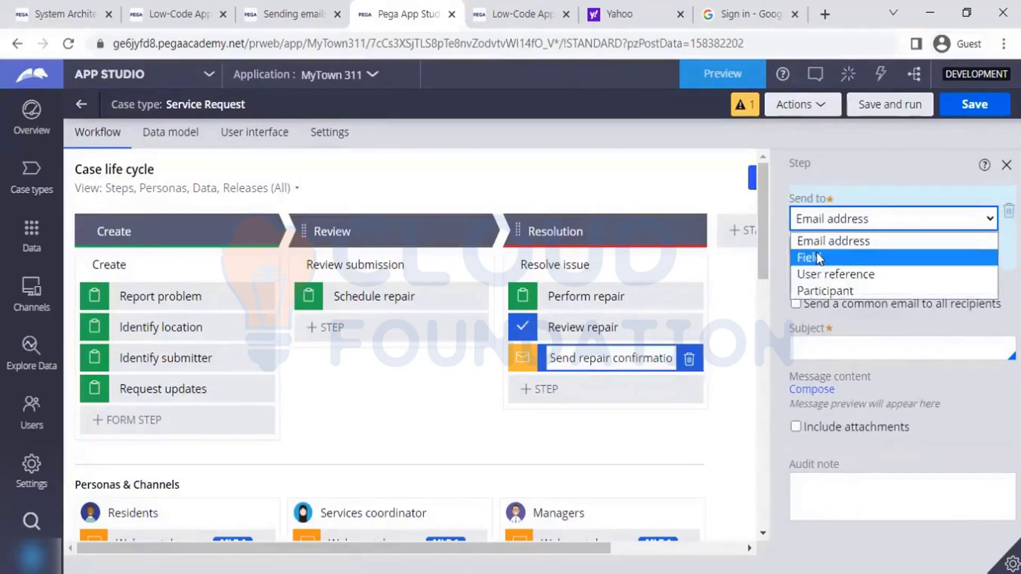
click(820, 259)
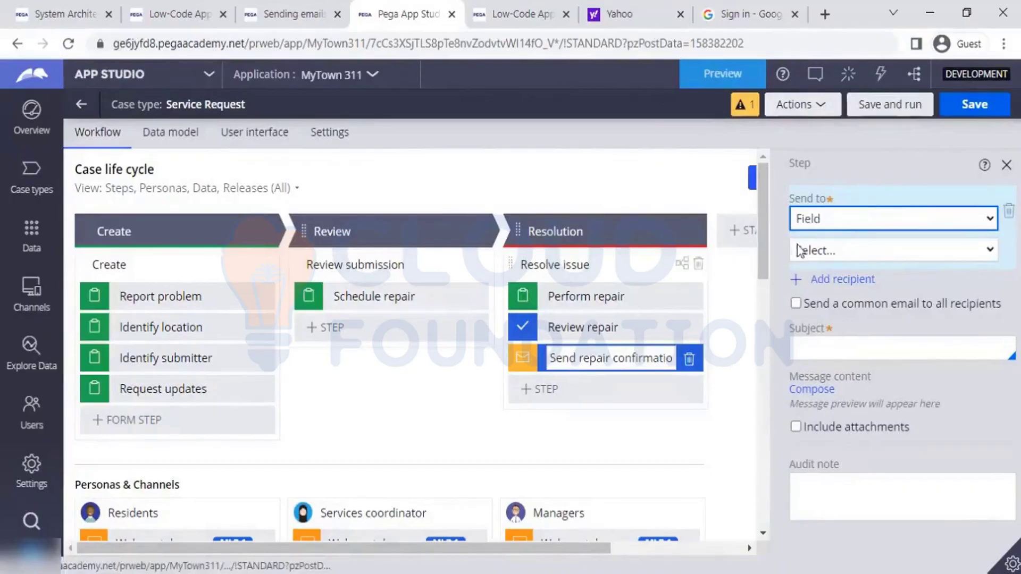
click(815, 249)
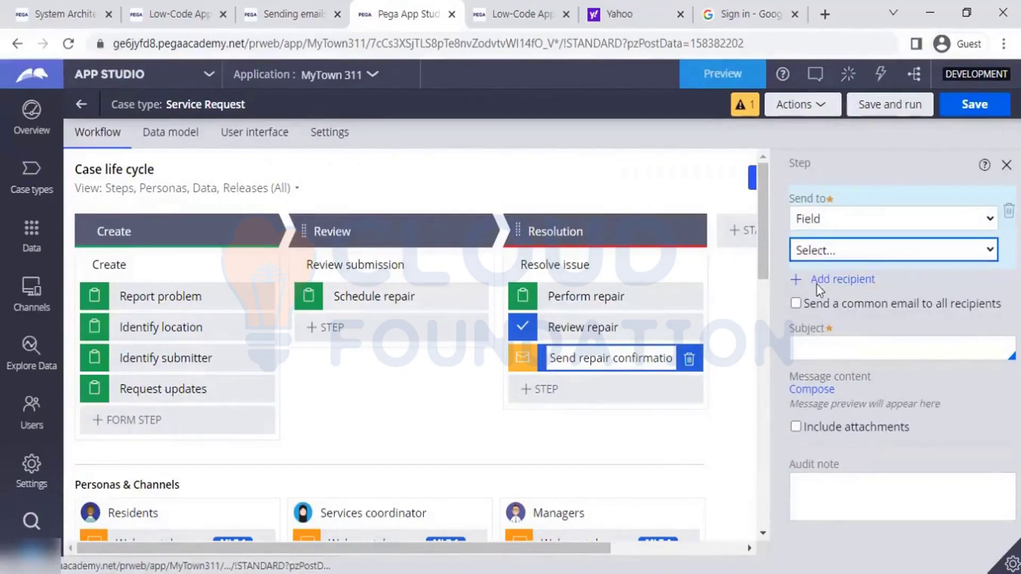
click(813, 305)
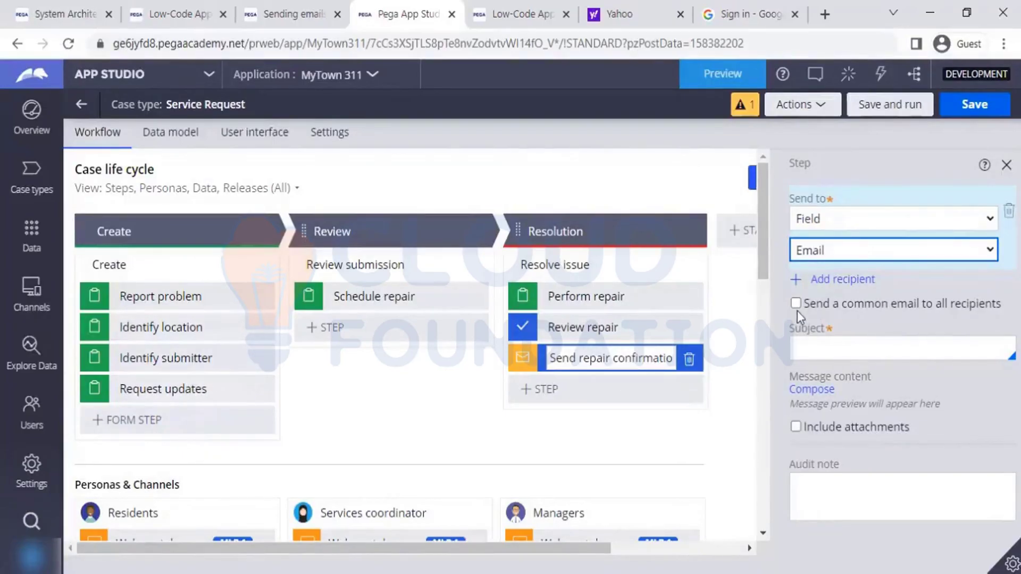
- Enter "Your request has been completed" as the subject of the repair confirmation email
click(846, 343)
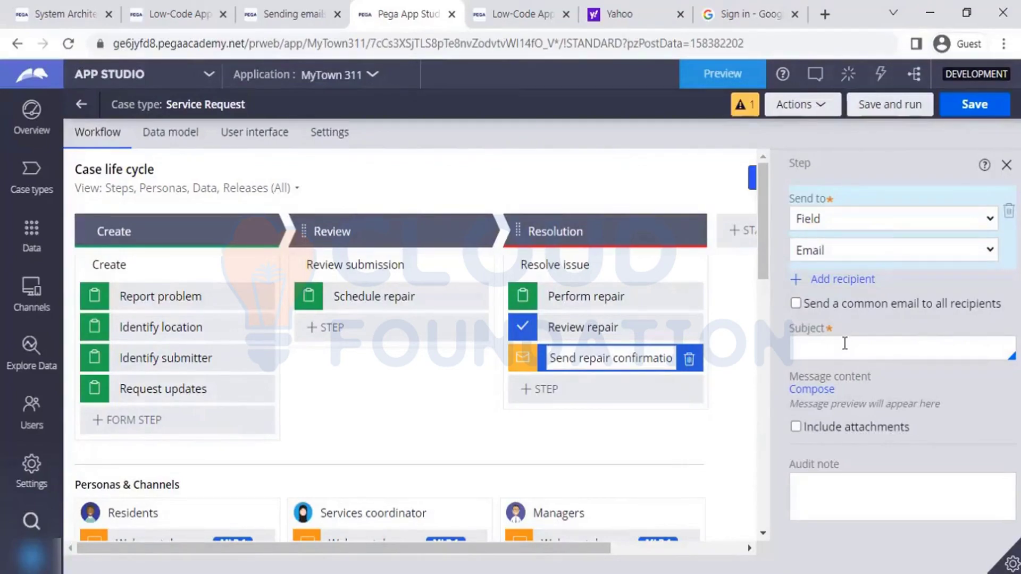
text(U)
key(BackSpace)
text(Your request)
key(ctrl+Left)
key(Right)
key(Right)
key(Right)
key(Right)
key(Right)
key(Right)
key(Right)
text(has been completed)
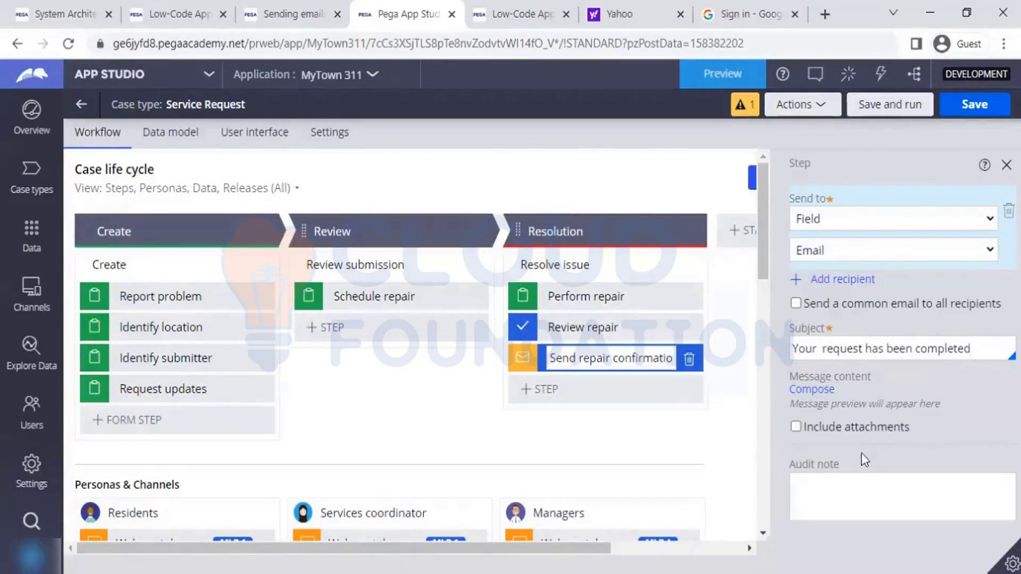
click(824, 398)
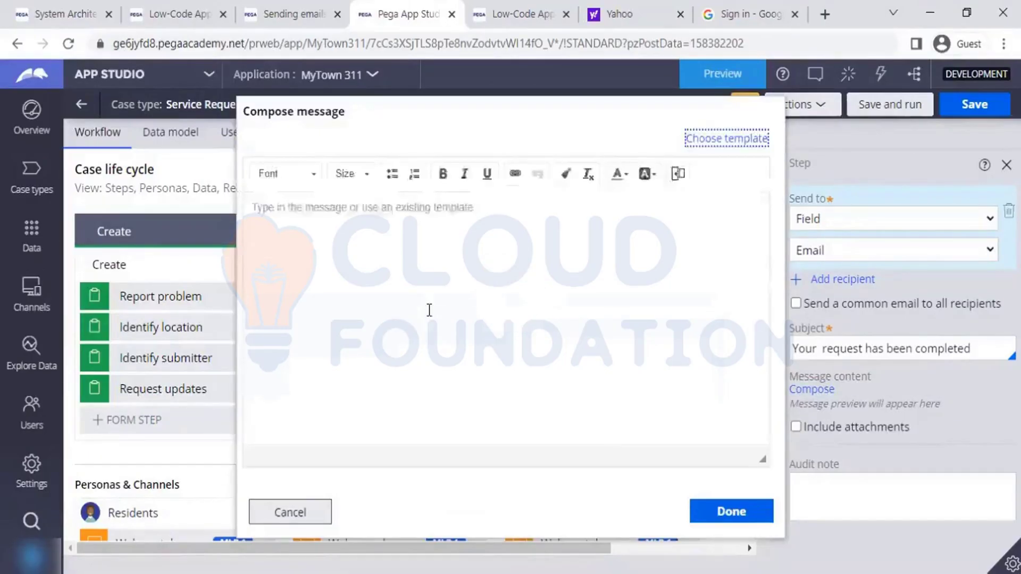
click(381, 223)
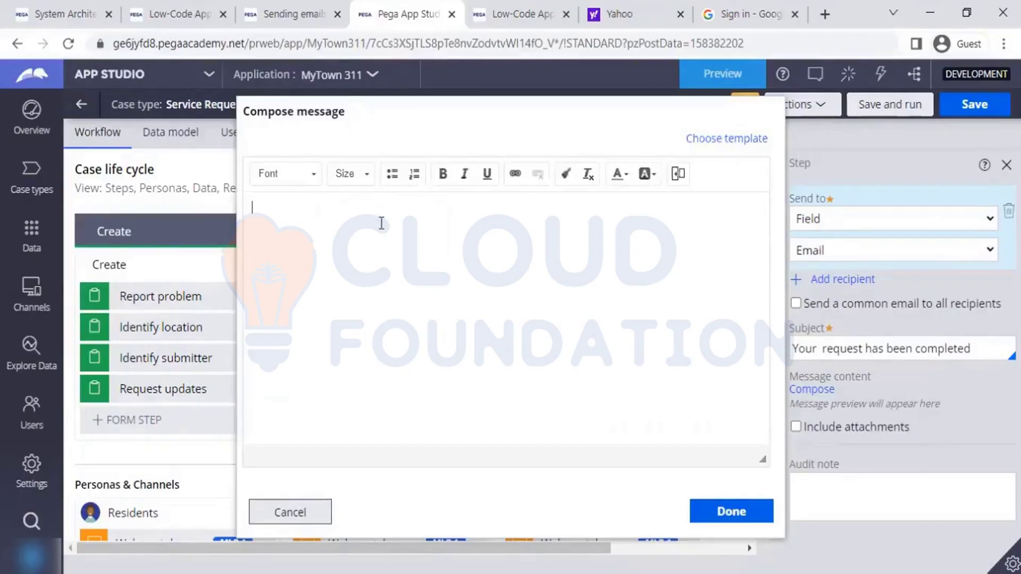
text(Hello)
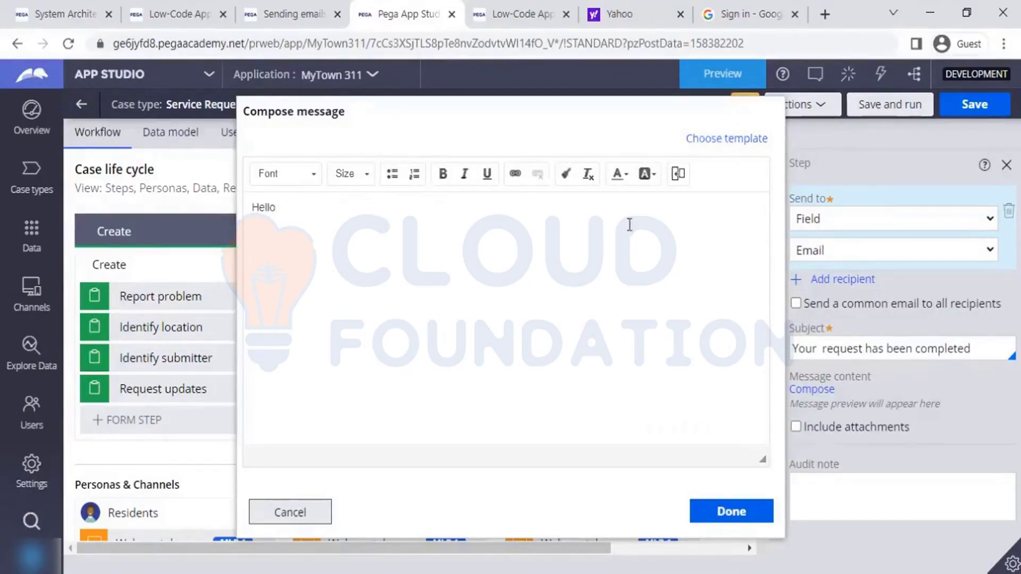
click(677, 176)
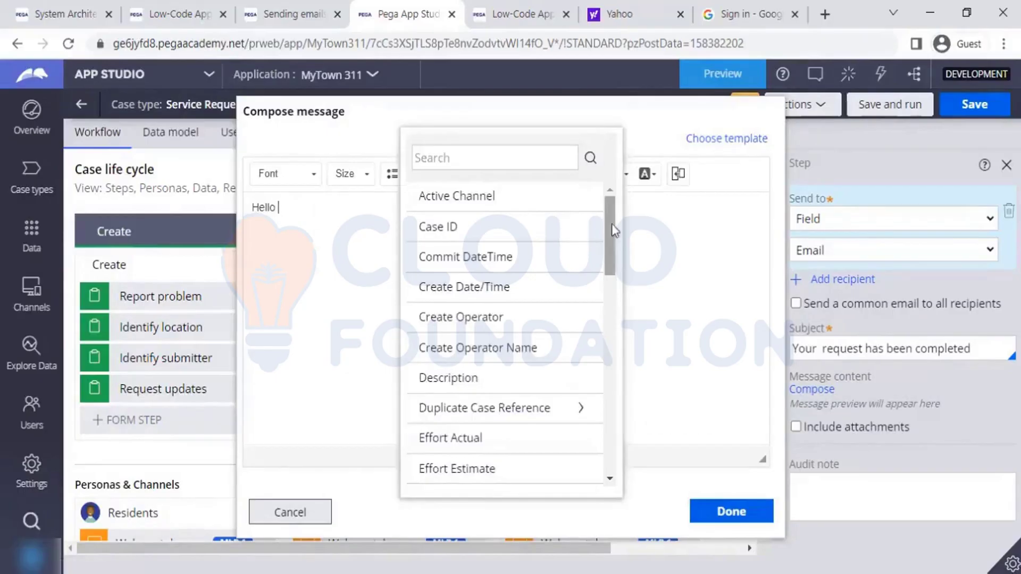
drag(612, 234, 601, 202)
scroll(479, 158, down, 10)
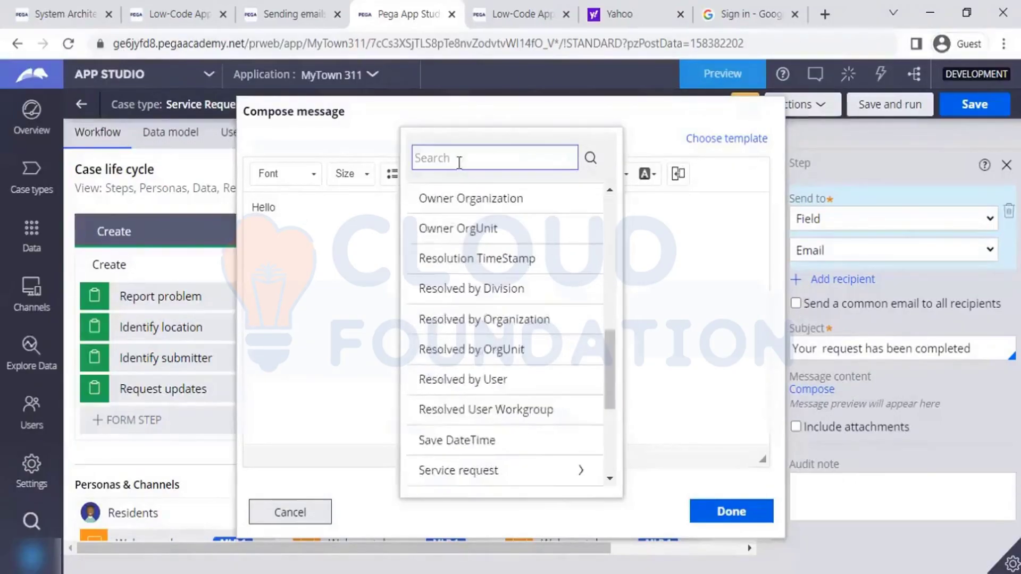
click(459, 160)
text(full)
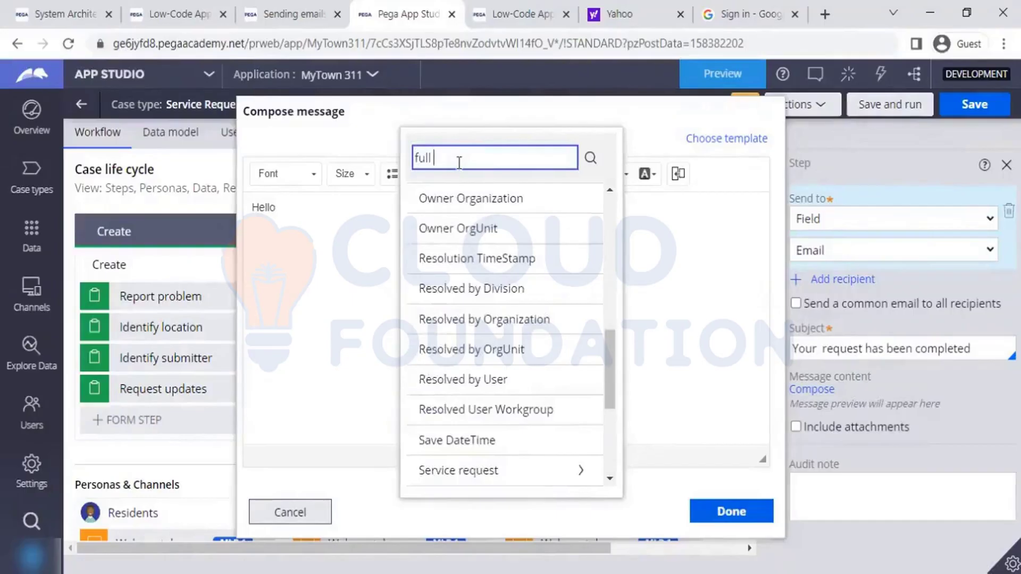
text( name)
click(581, 478)
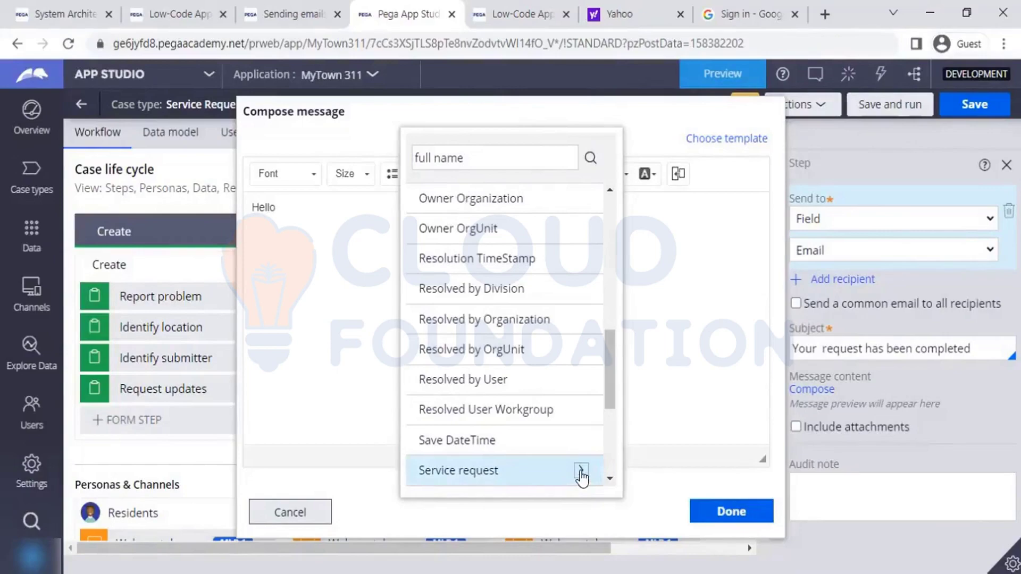
click(610, 479)
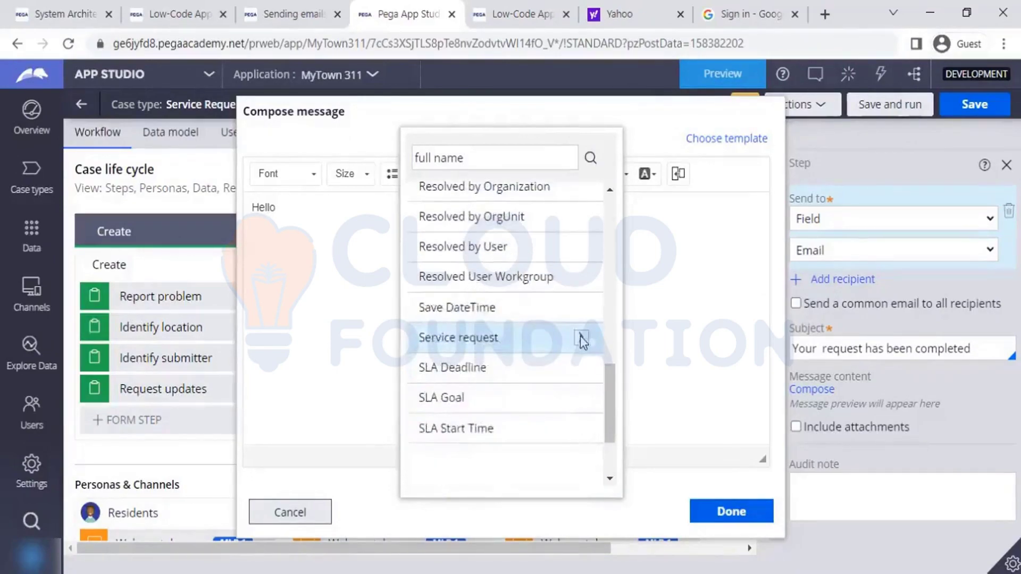
click(582, 337)
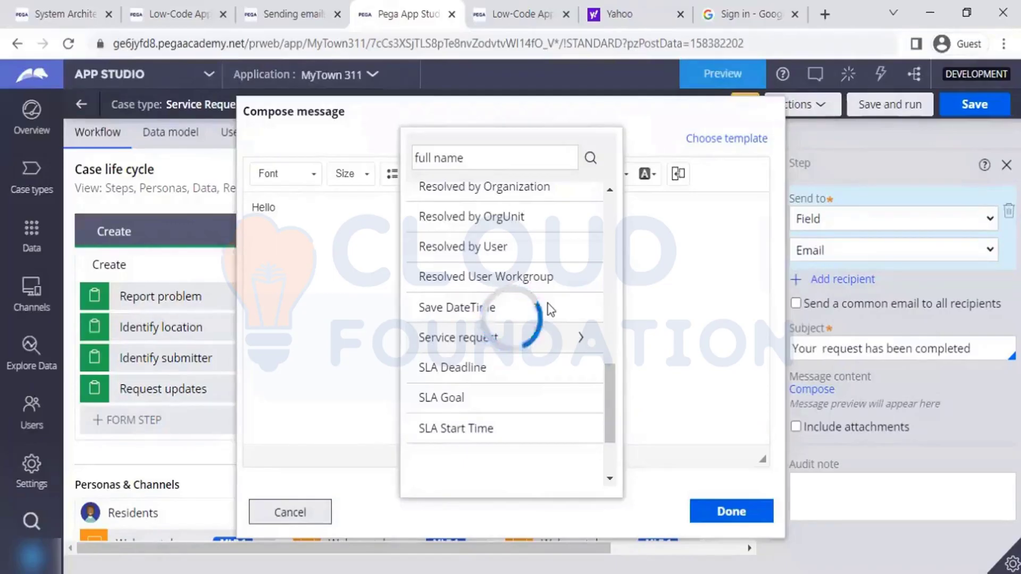
click(290, 513)
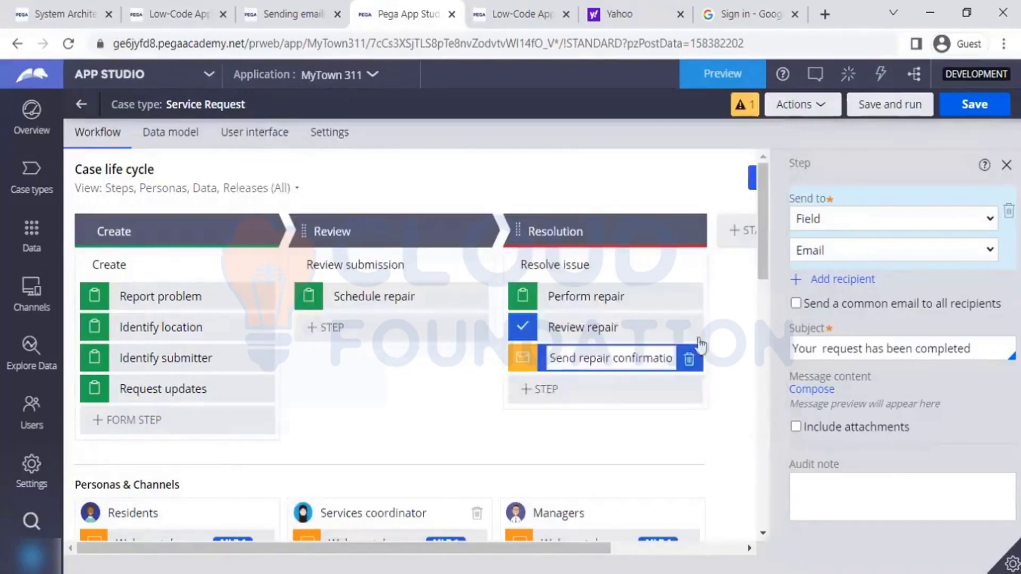
- Start the repair confirmation email message with "Hello" followed by the Full Name property from the Service request data
click(821, 397)
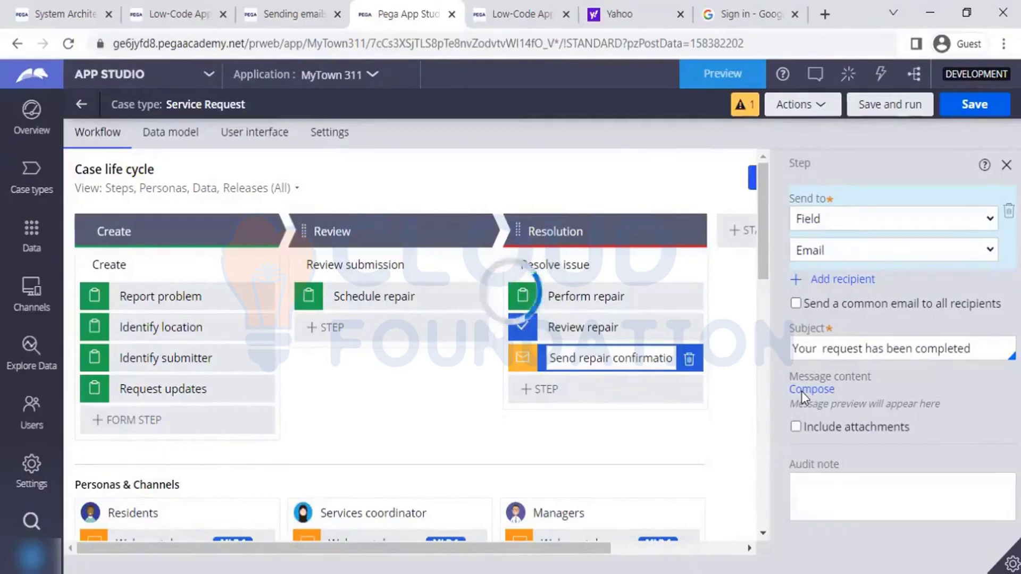
click(803, 391)
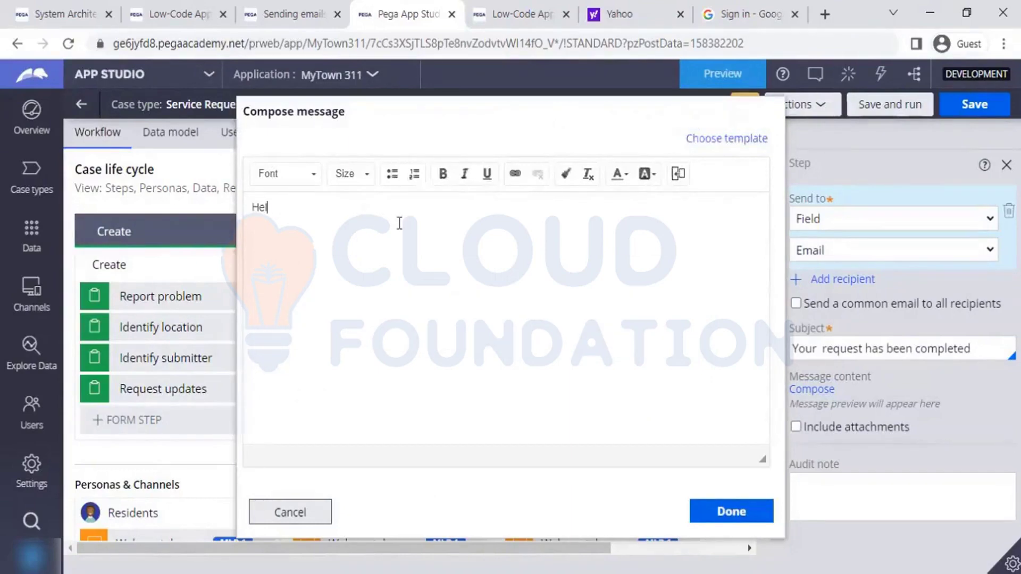
click(678, 175)
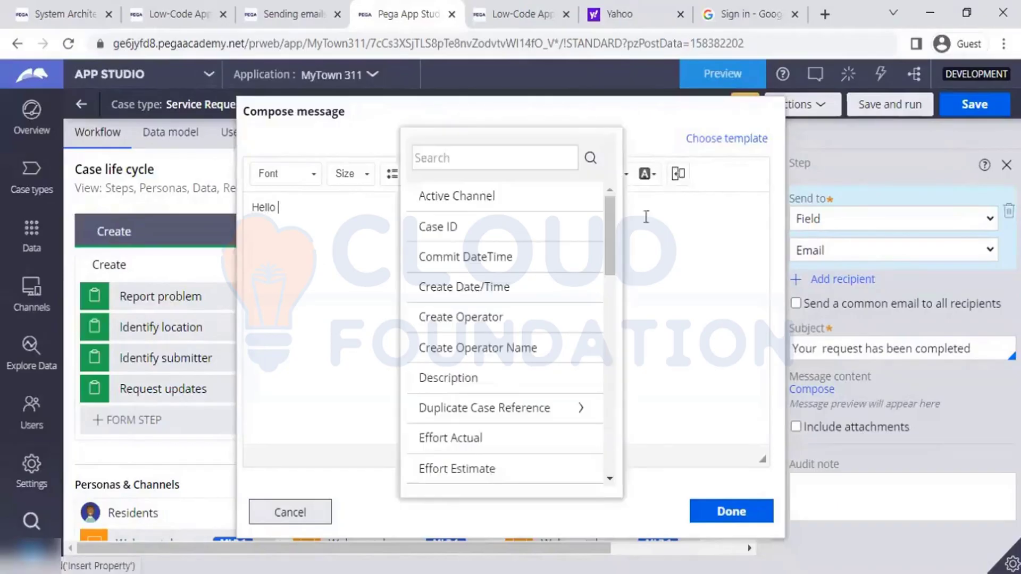
scroll(604, 439, down, 5)
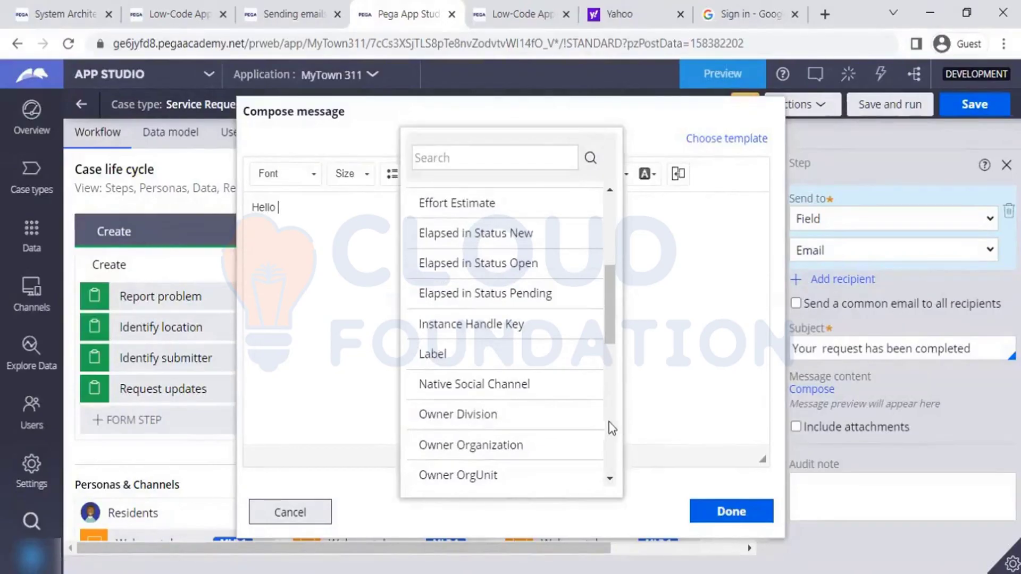
scroll(612, 428, down, 4)
scroll(606, 251, up, 4)
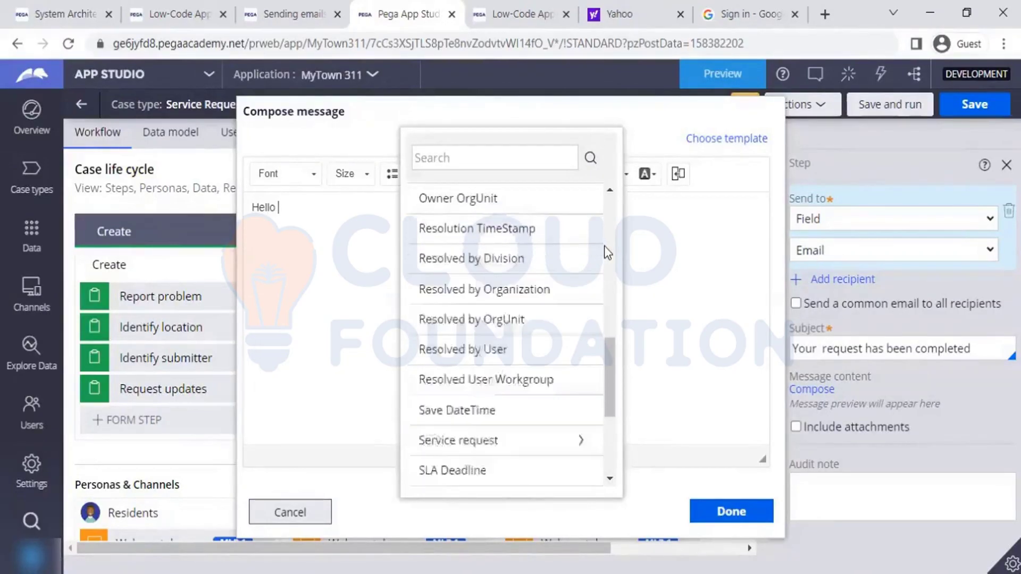
scroll(606, 319, down, 5)
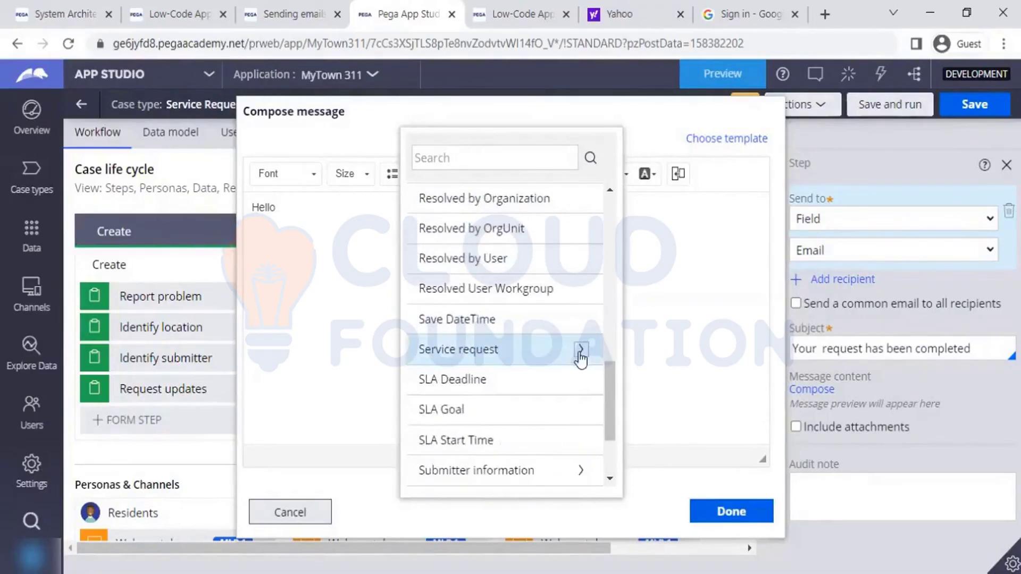
click(580, 351)
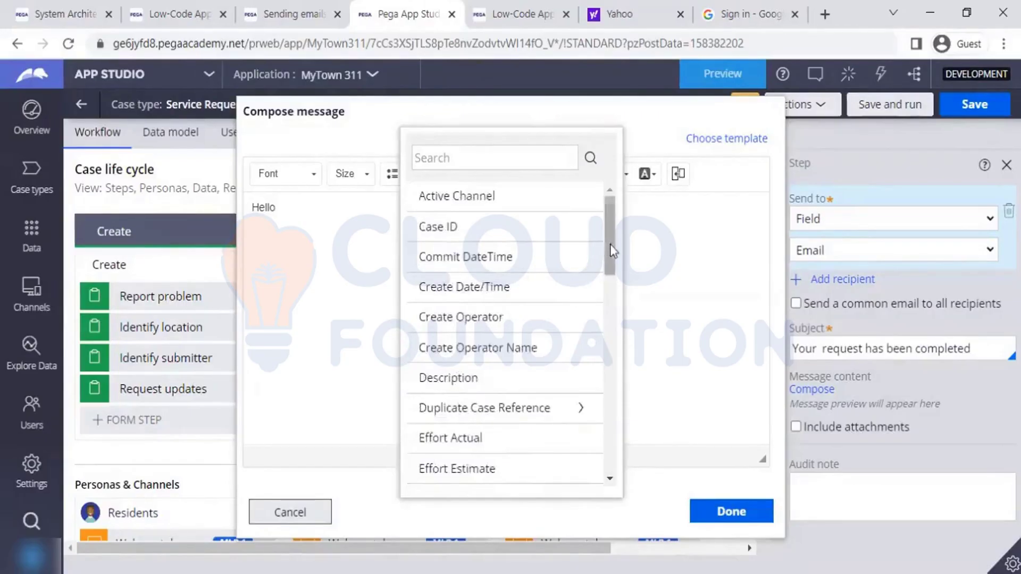
drag(611, 250, 615, 433)
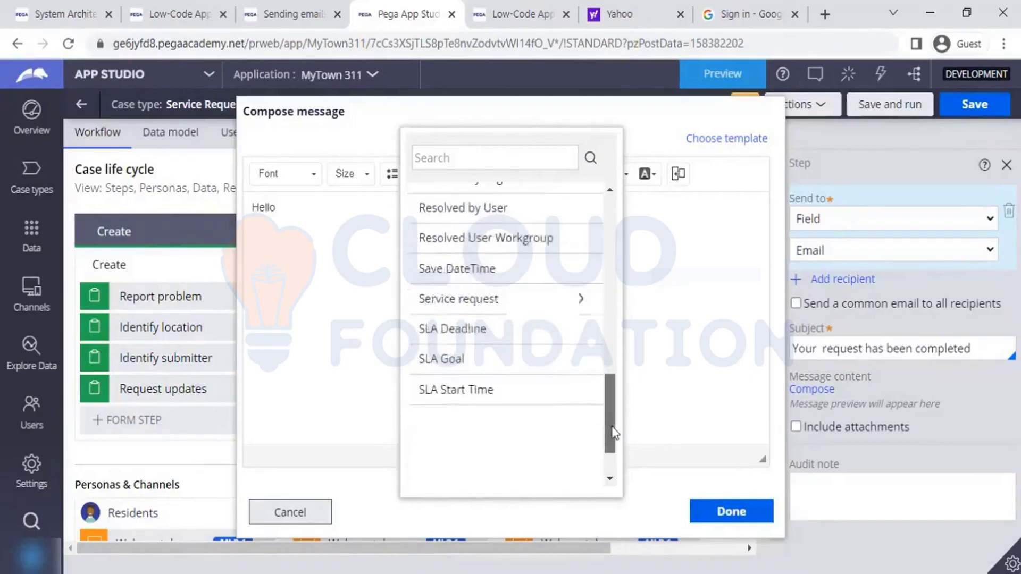
click(581, 290)
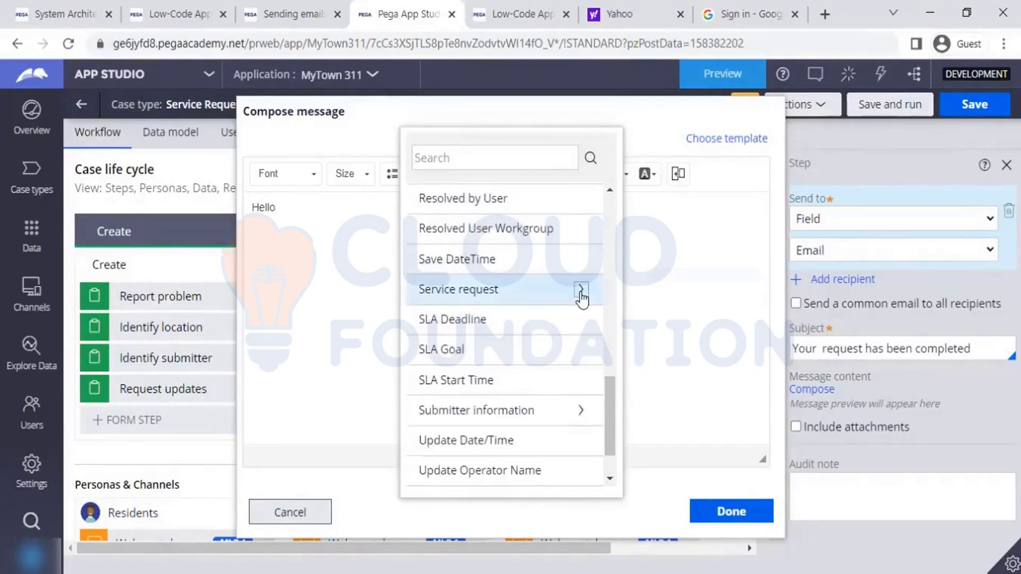
click(582, 291)
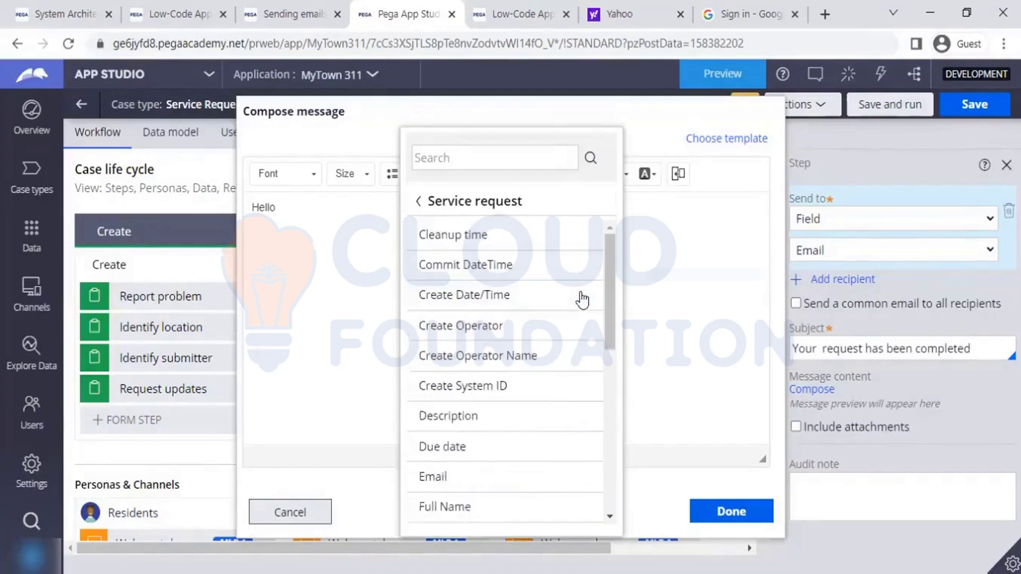
scroll(607, 285, down, 1)
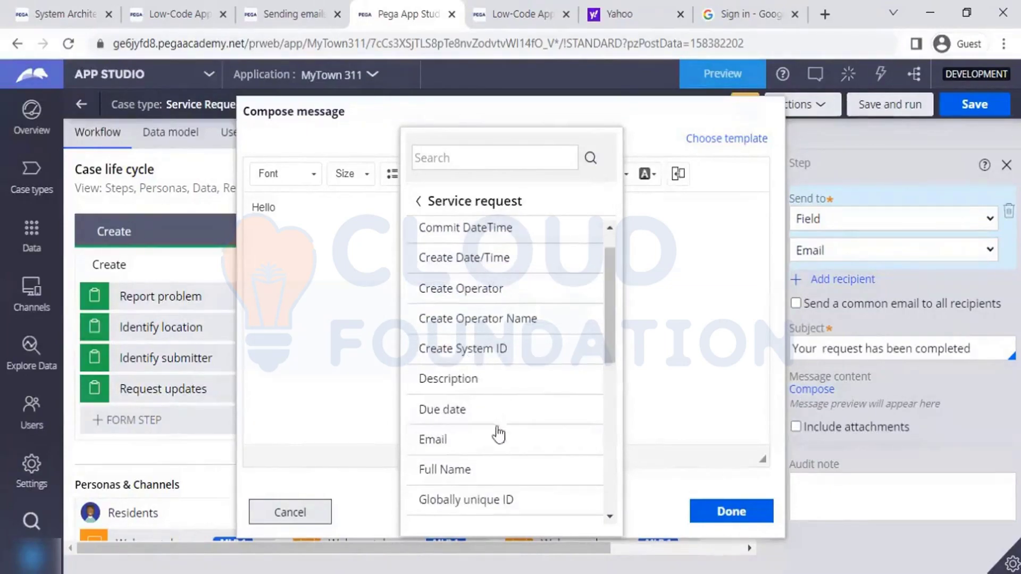
click(461, 475)
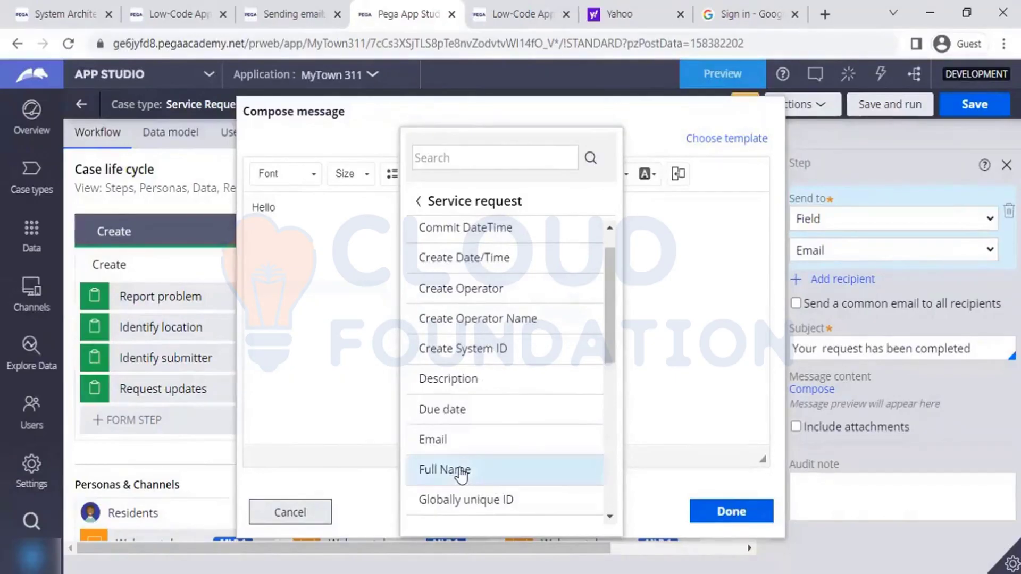
click(460, 474)
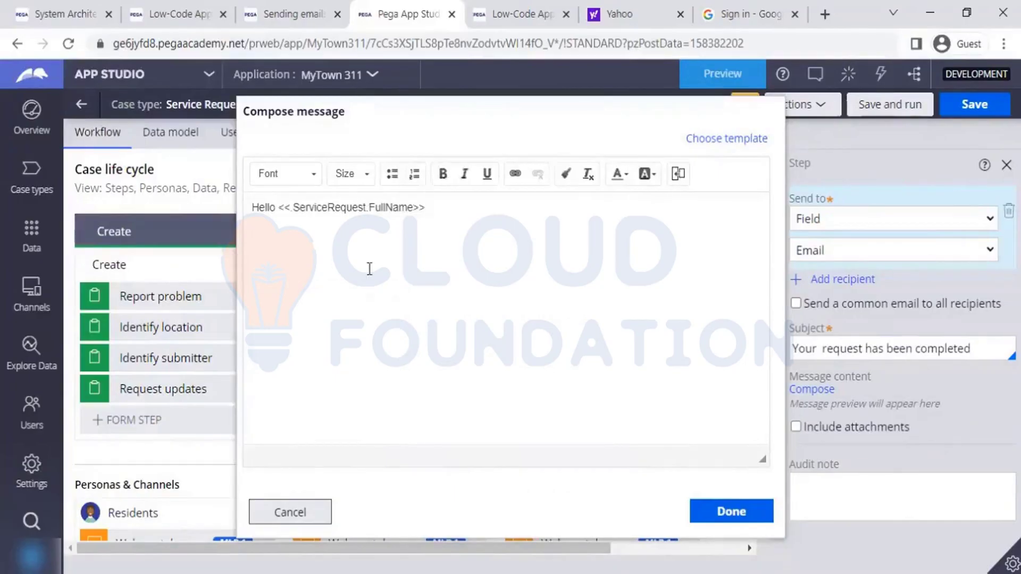
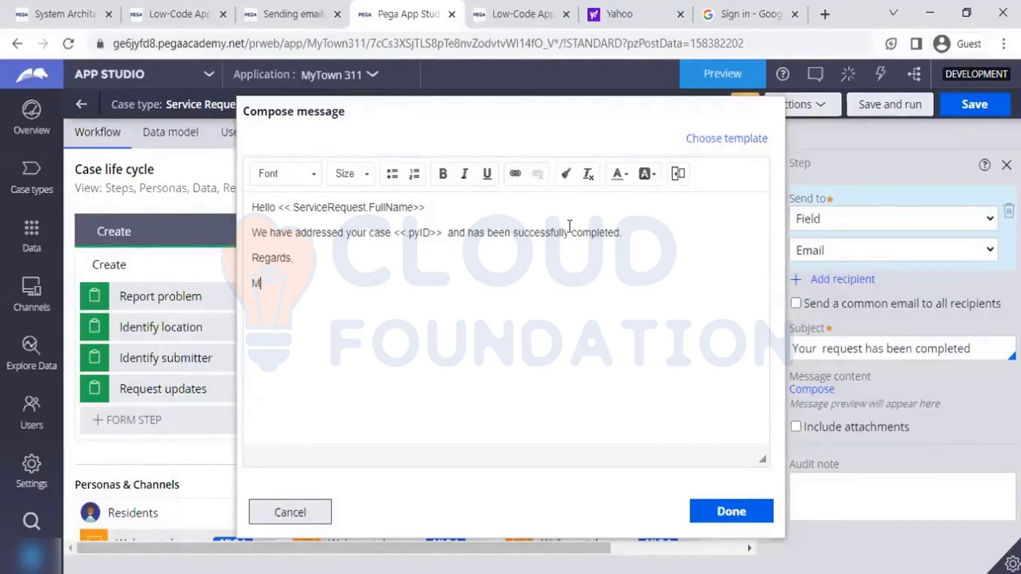
- Complete the email message with the signature "Muncipality Mayor" and save the Service Request case type
text(d)
key(BackSpace)
text(cipality Mayor)
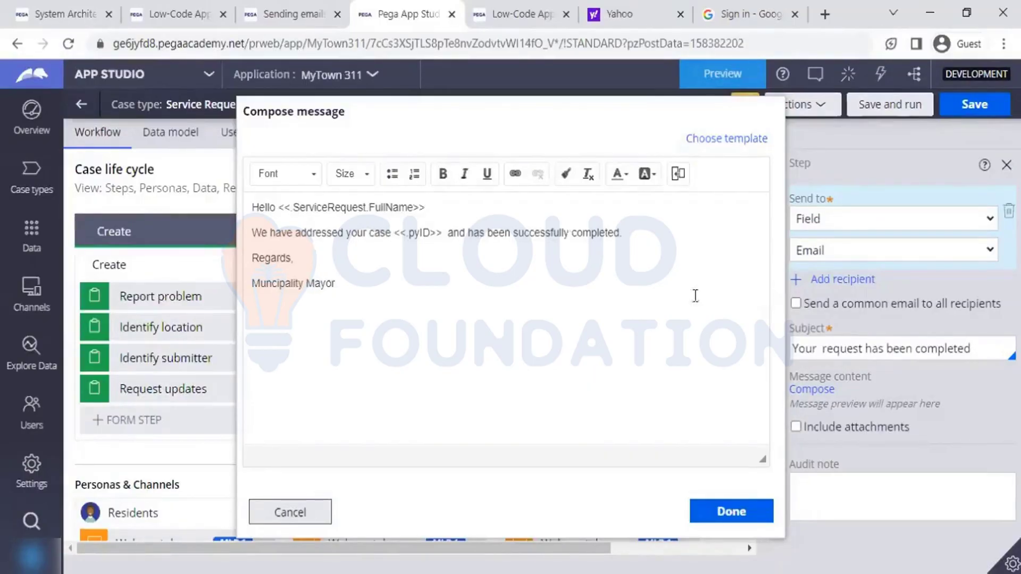
click(733, 515)
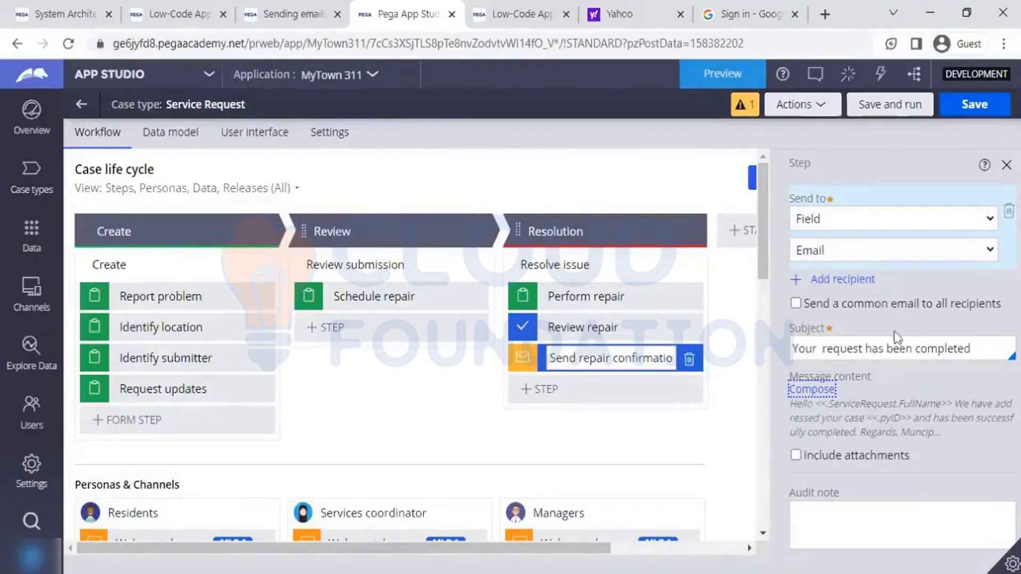
click(961, 103)
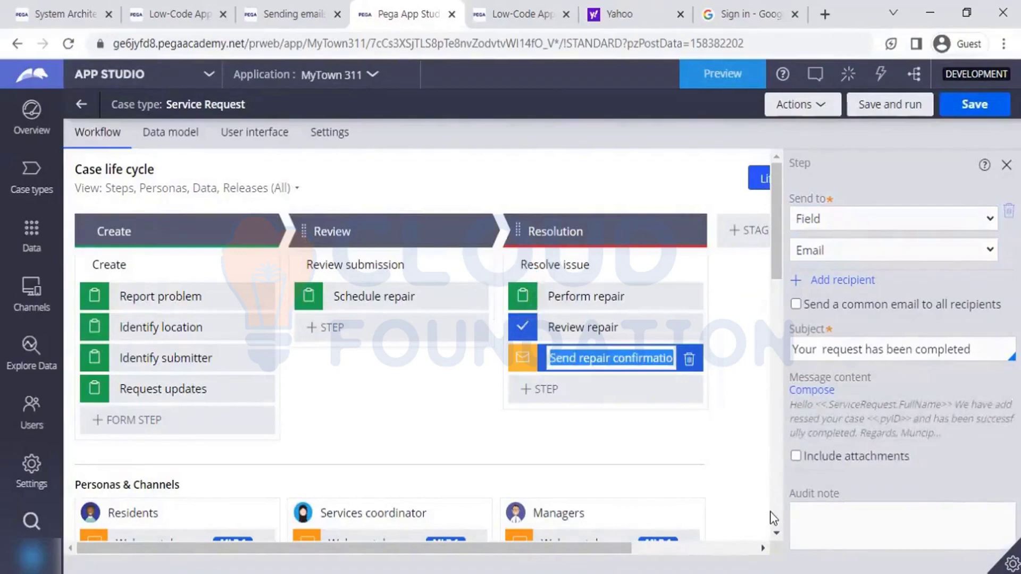
- Save and run the Service Request case type to preview a new case in the web portal
click(871, 106)
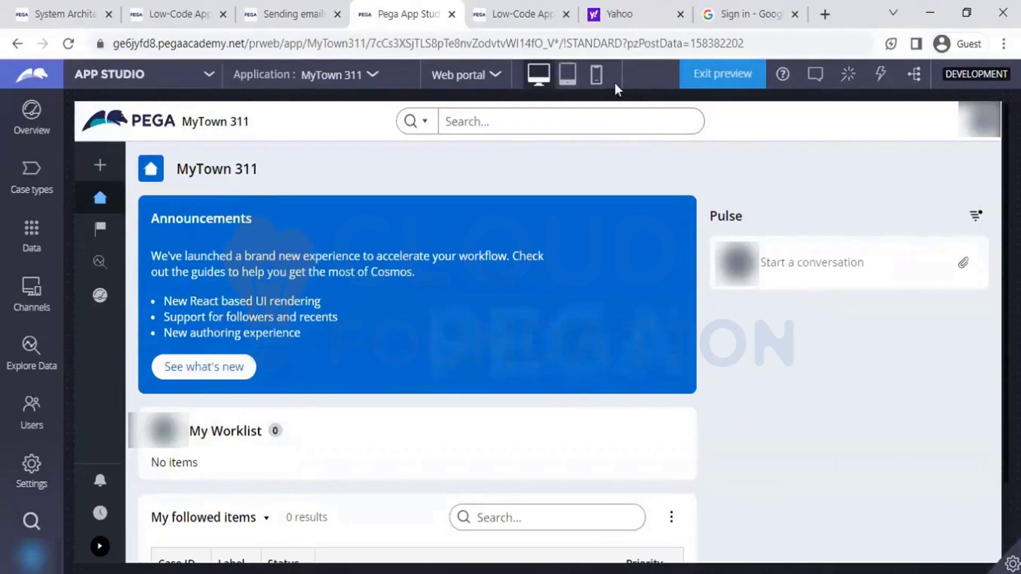
click(562, 92)
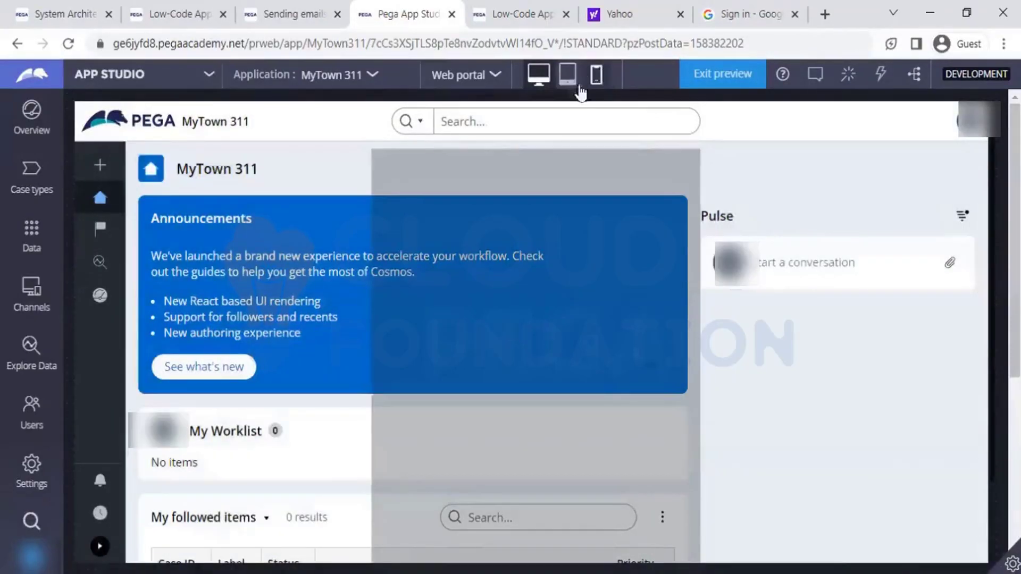
click(597, 82)
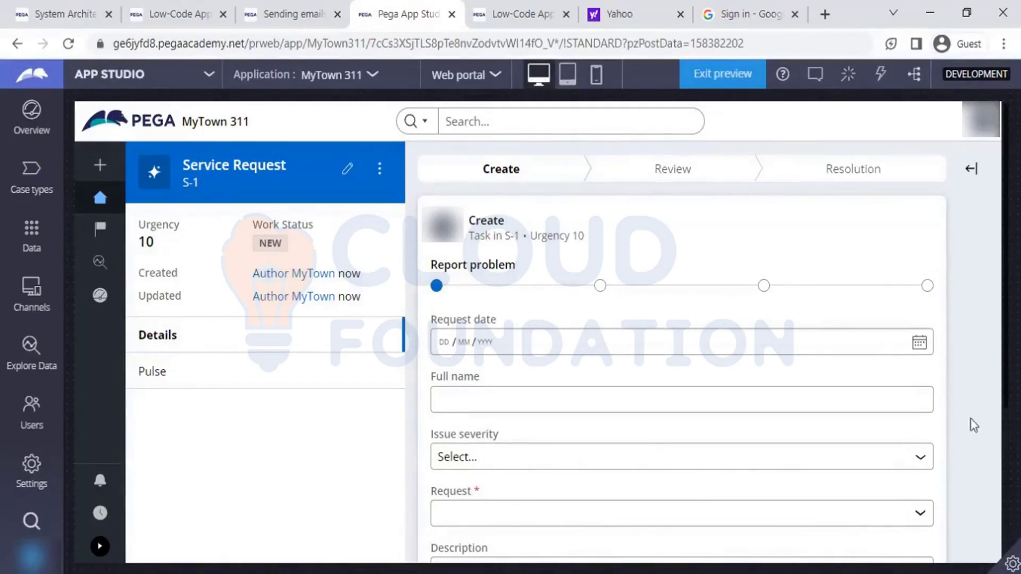
- Set the request date to 28/03/2023, enter the submitter's full name, and set the issue severity to Medium
click(919, 343)
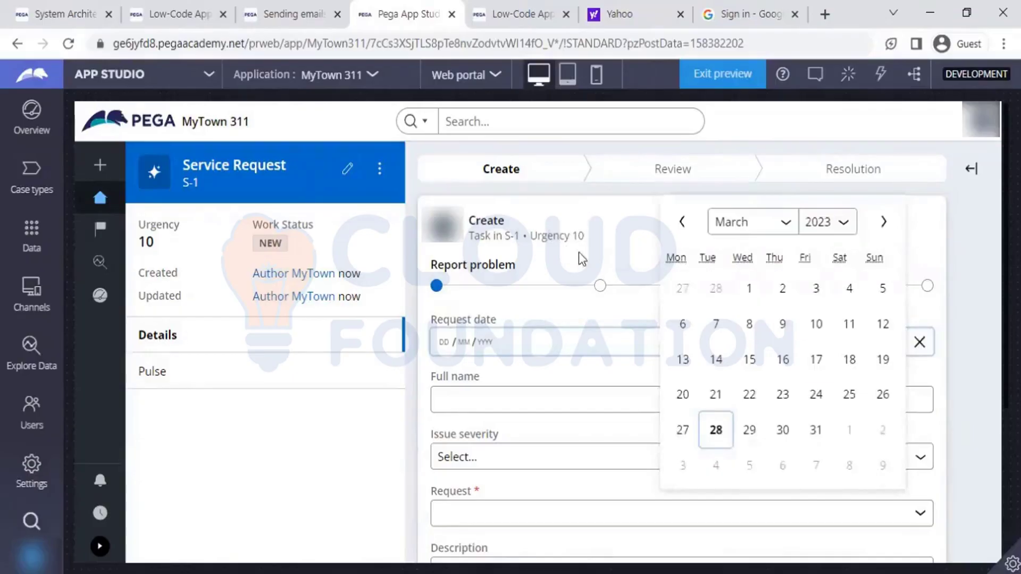
click(713, 426)
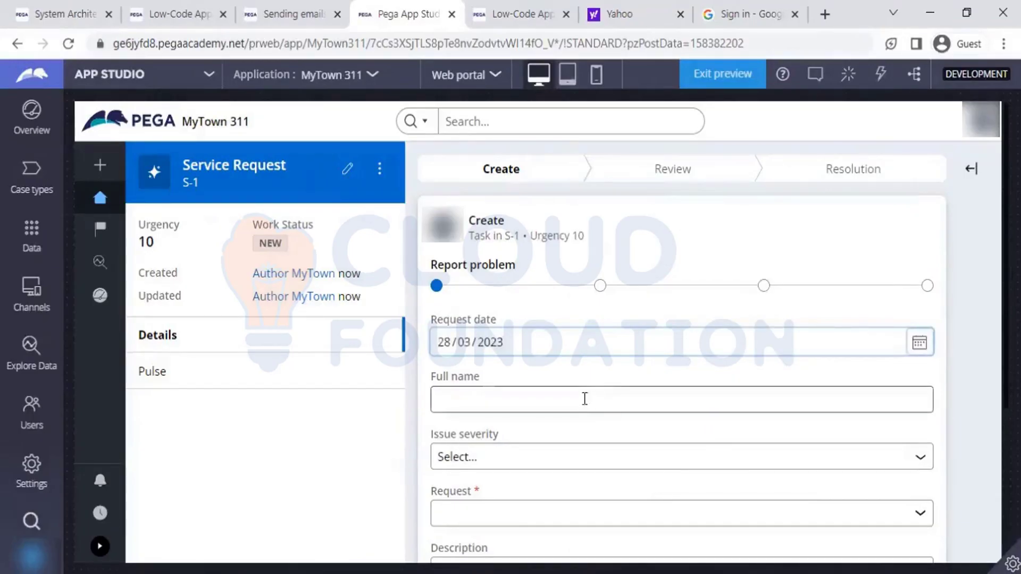
click(627, 398)
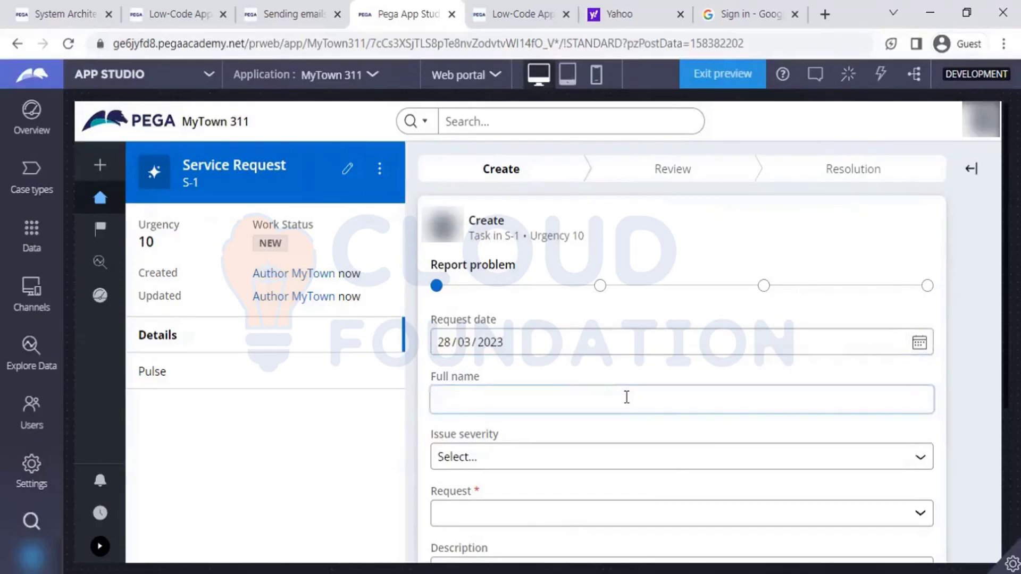
text(Jo)
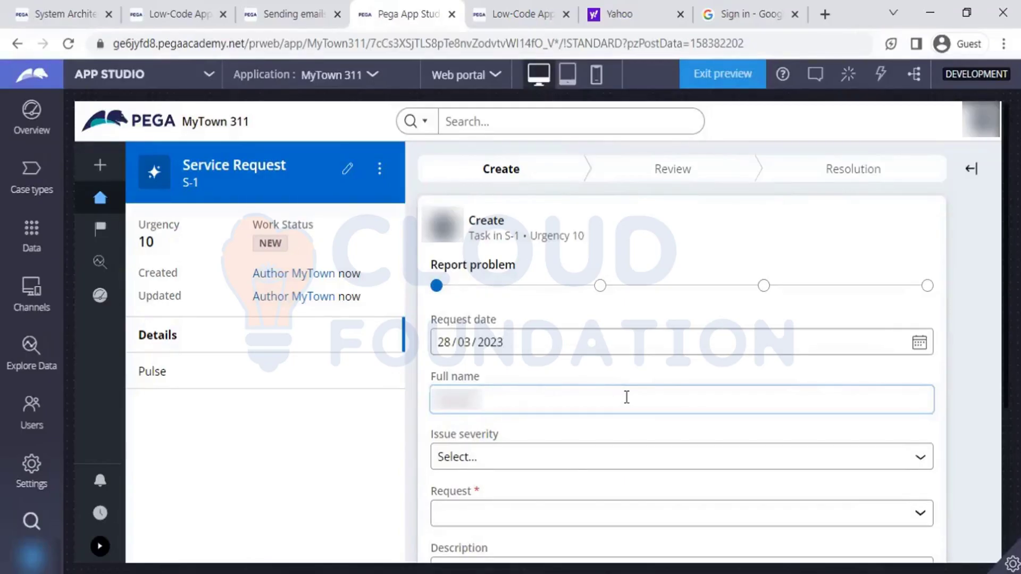
click(548, 460)
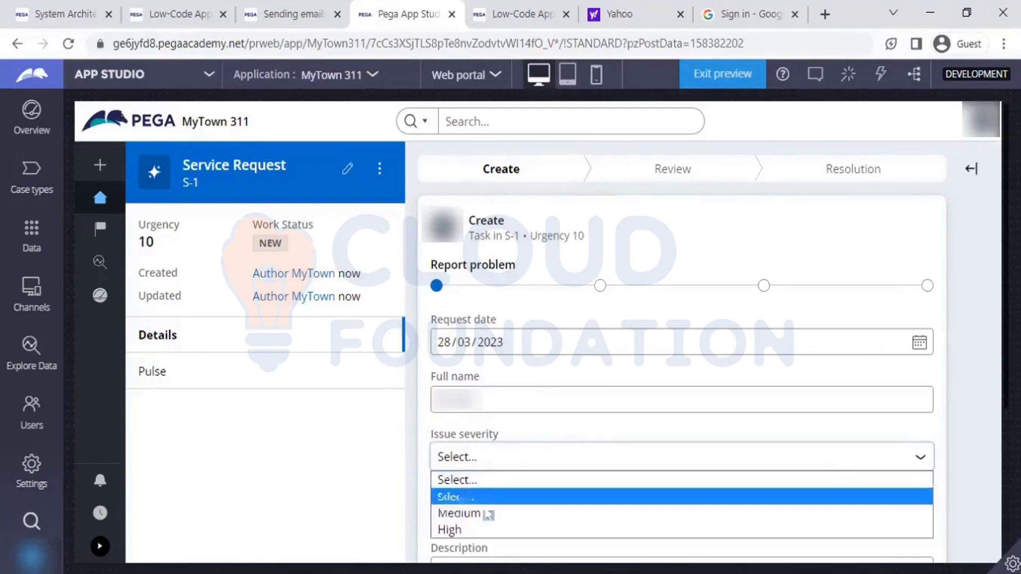
click(480, 512)
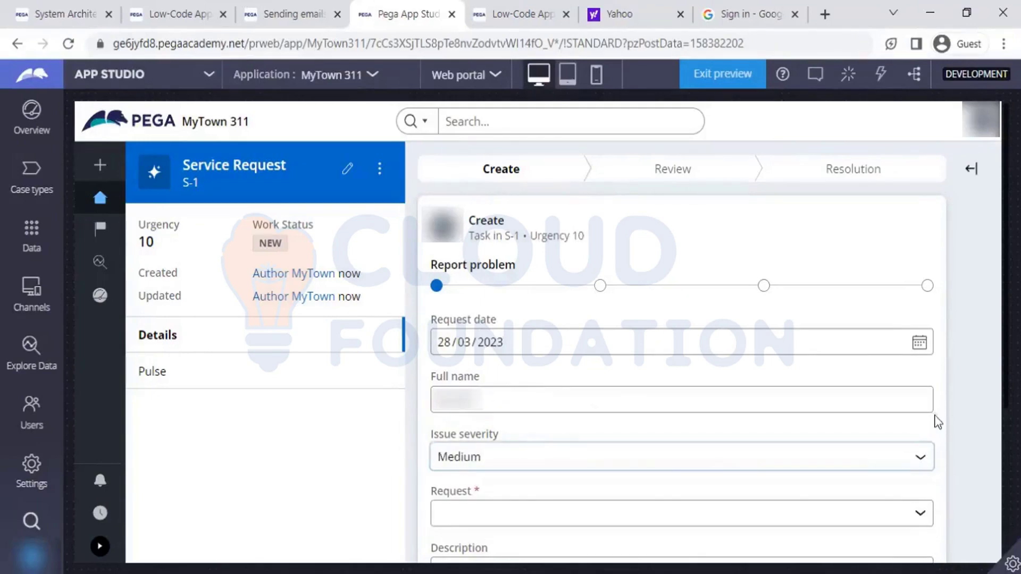
- Select Traffic signal and Park maintenance as the requests, leave the description empty, and advance to the location form
click(793, 513)
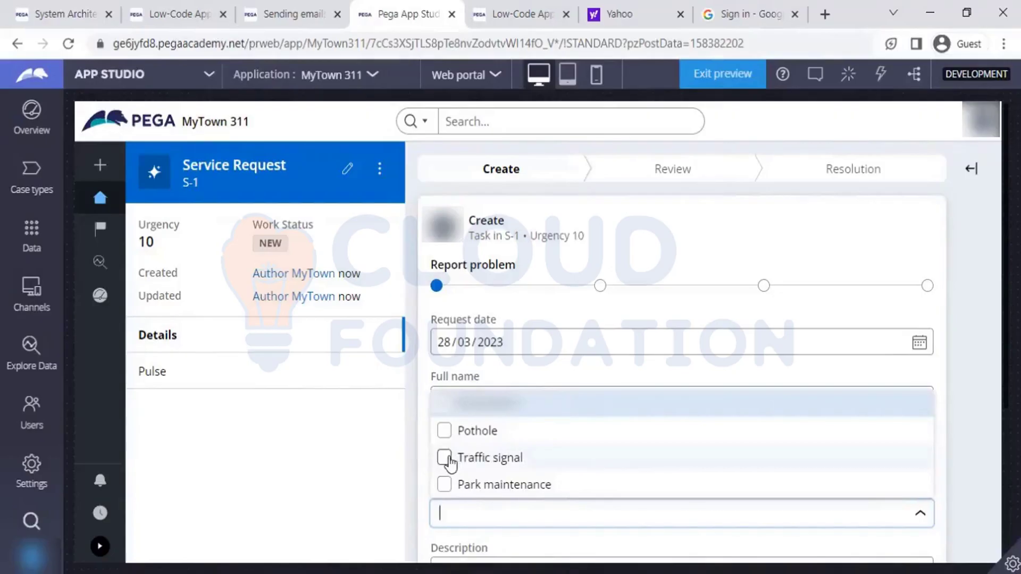
click(446, 458)
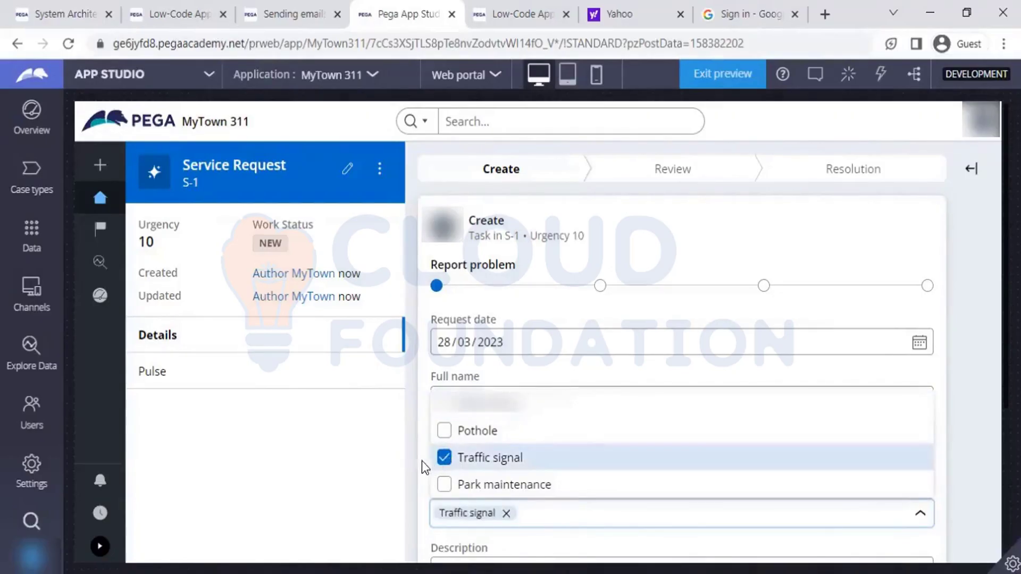
click(445, 485)
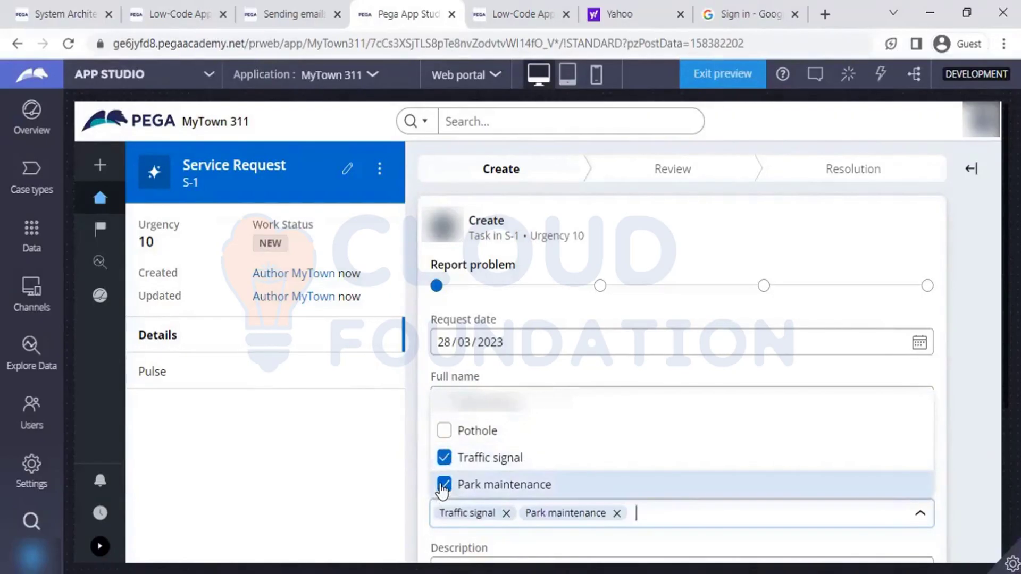
click(353, 473)
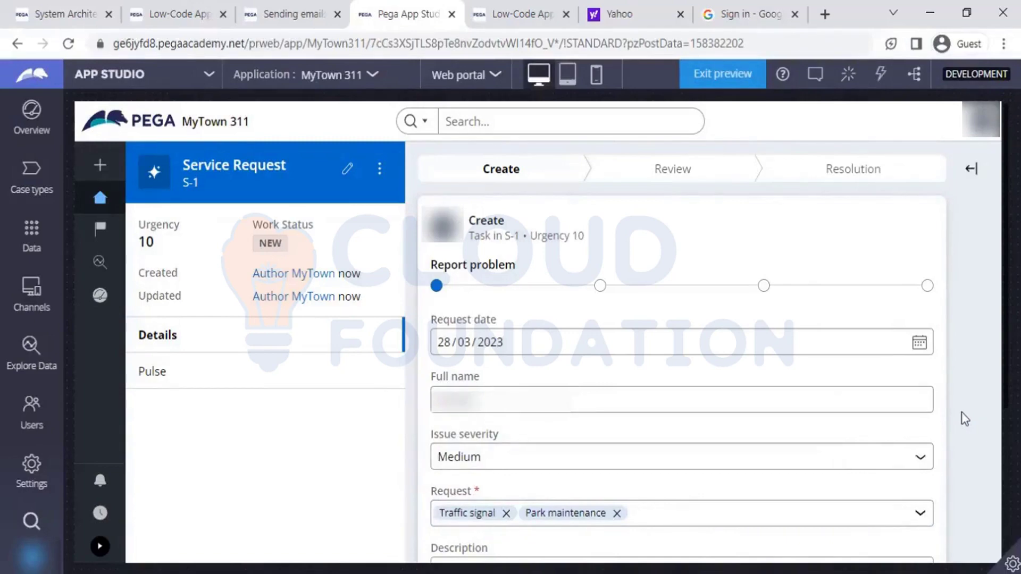
scroll(965, 418, down, 3)
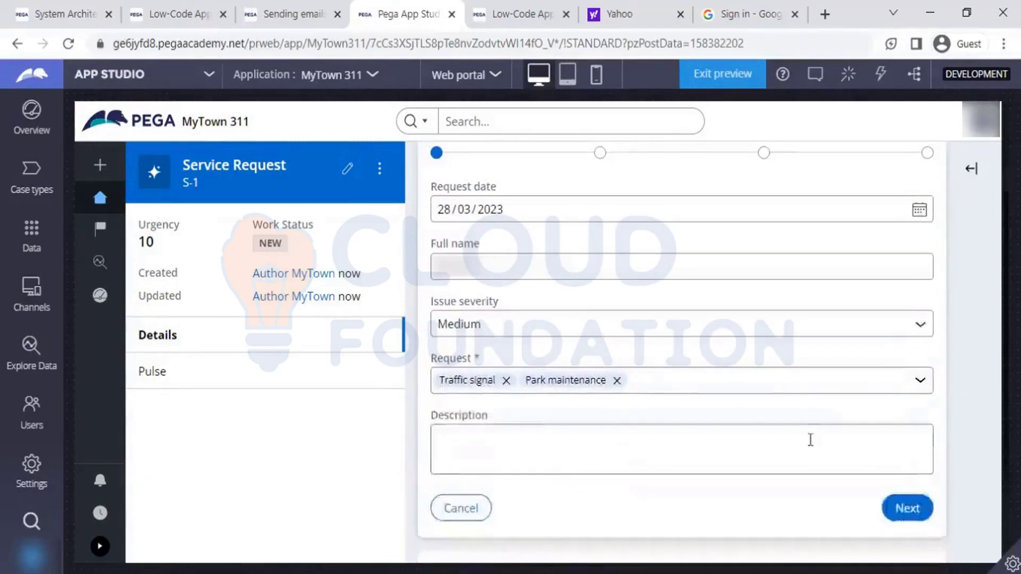
click(811, 440)
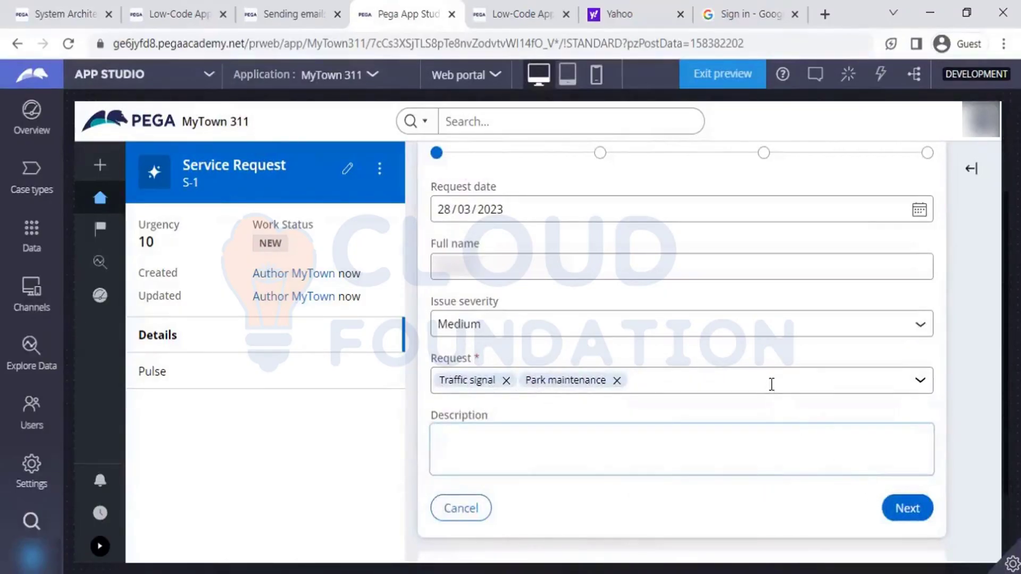
click(890, 511)
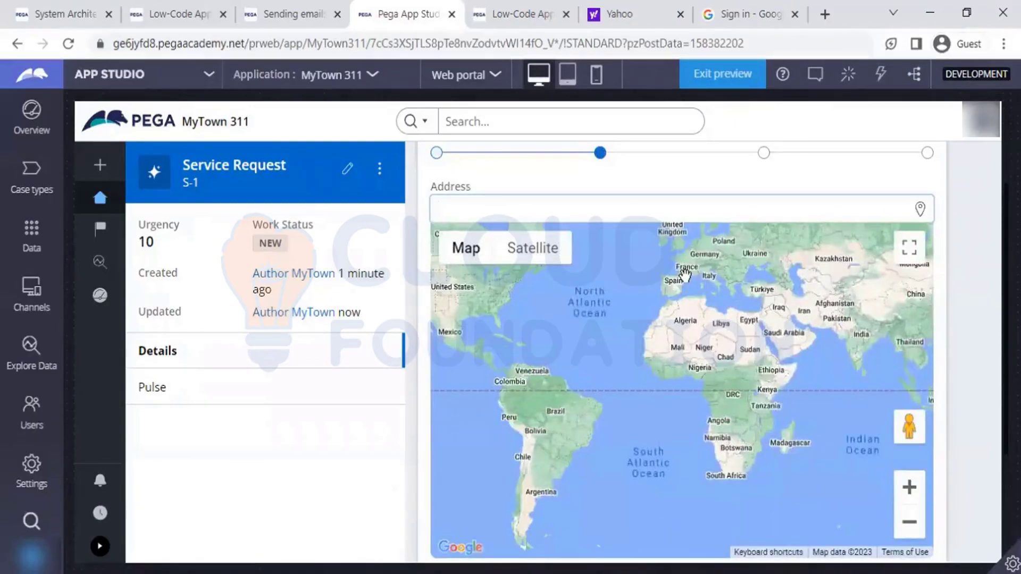
- Look up Gachibowli Flyover as the request address, choose AIG Hospitals on the map instead, and advance to the submitter form
text(ga)
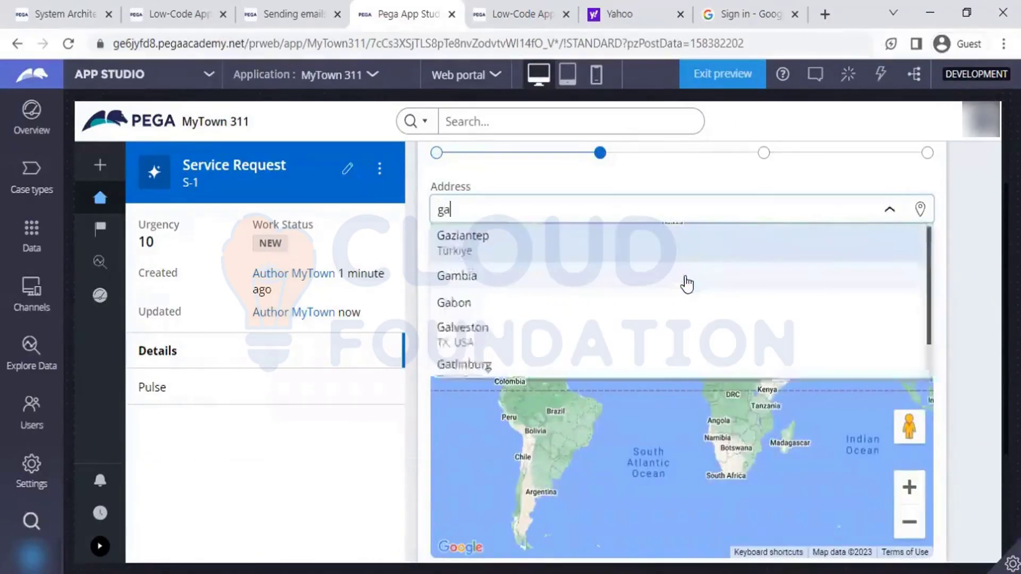
text(chib)
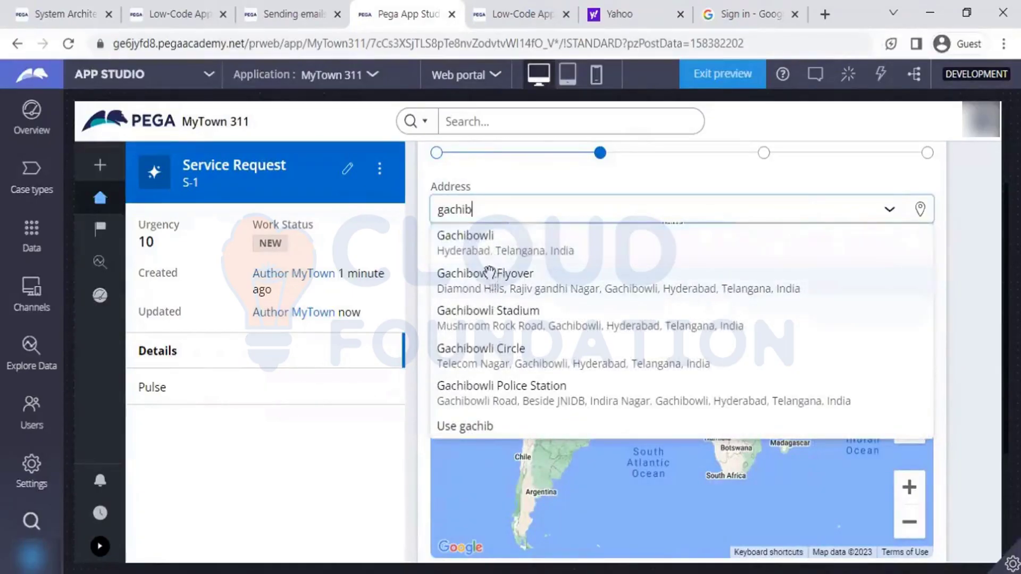
click(487, 276)
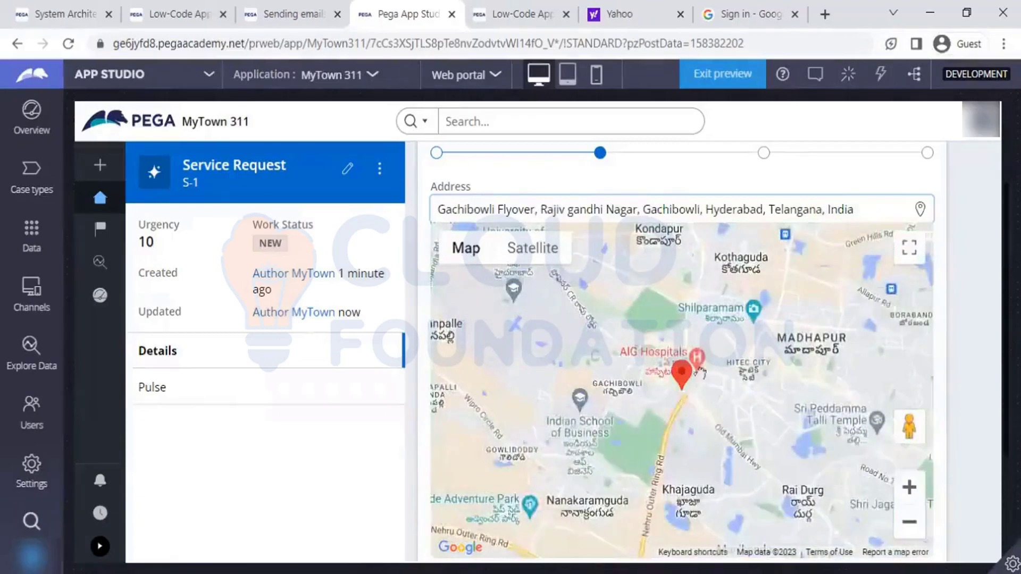
click(684, 368)
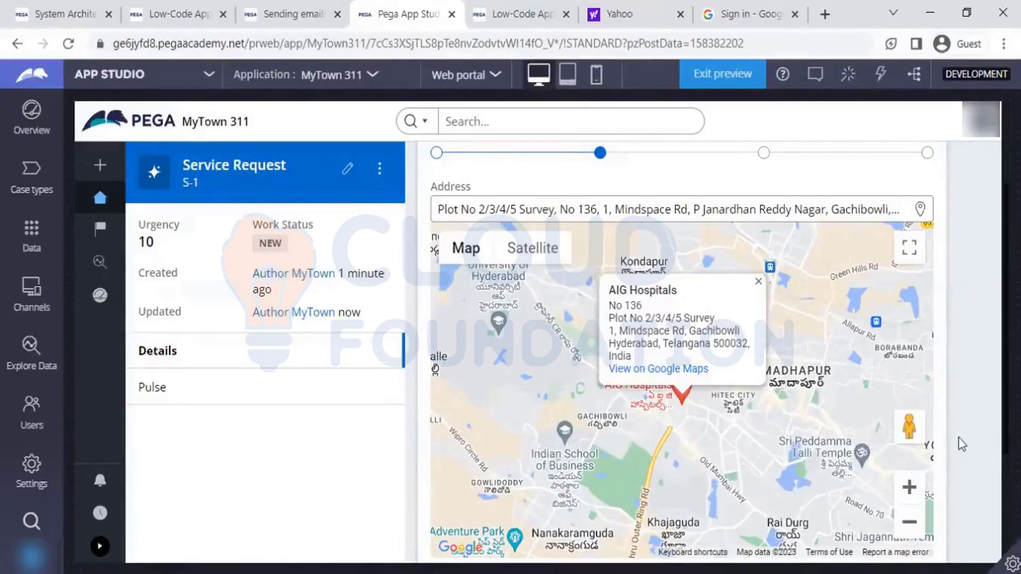
scroll(959, 438, down, 2)
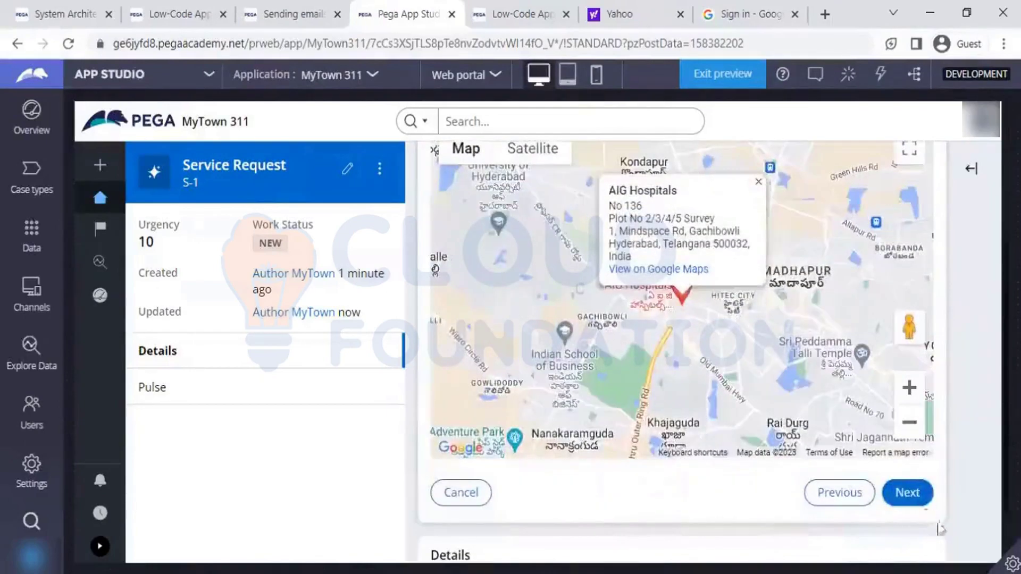
click(921, 497)
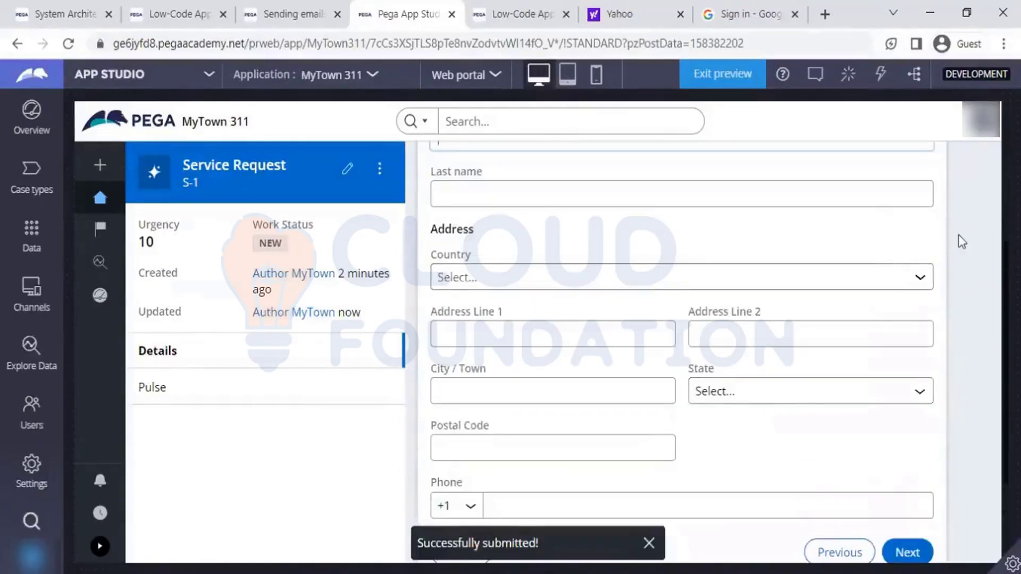
- Review the submitter information form, leave its fields empty, and advance to the request updates form
triple_click(987, 312)
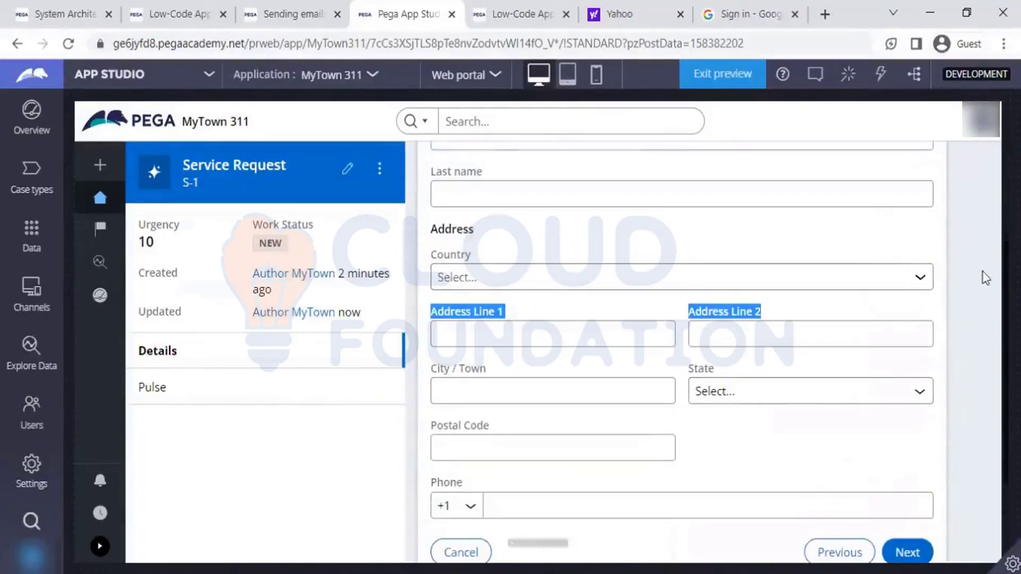
click(837, 195)
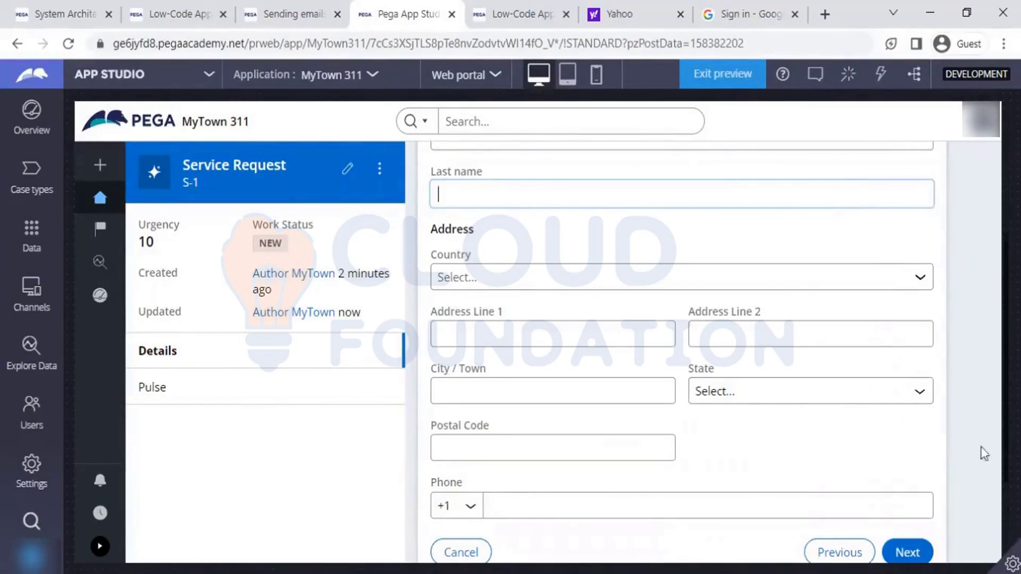
scroll(905, 276, up, 4)
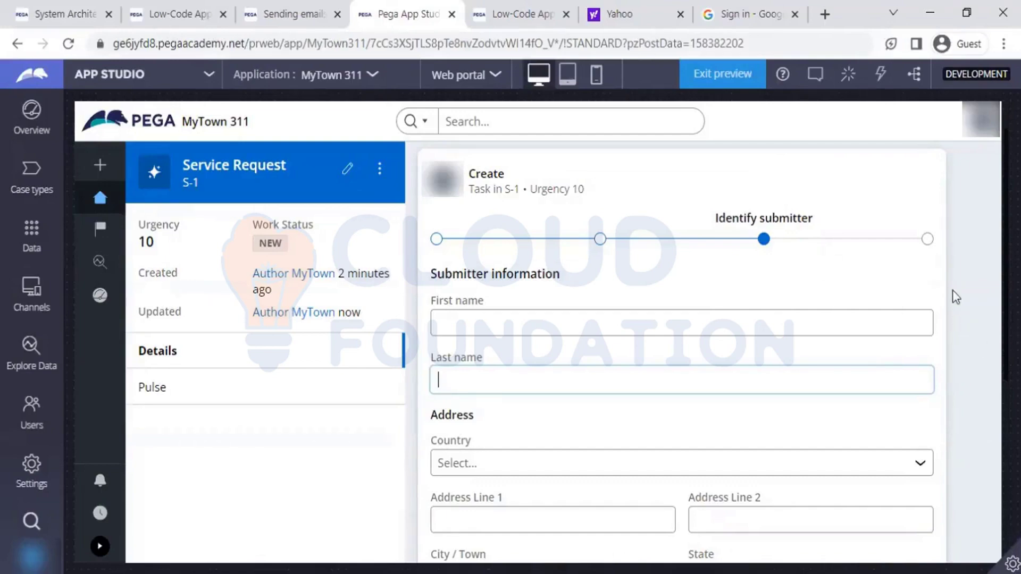
drag(952, 289, 431, 274)
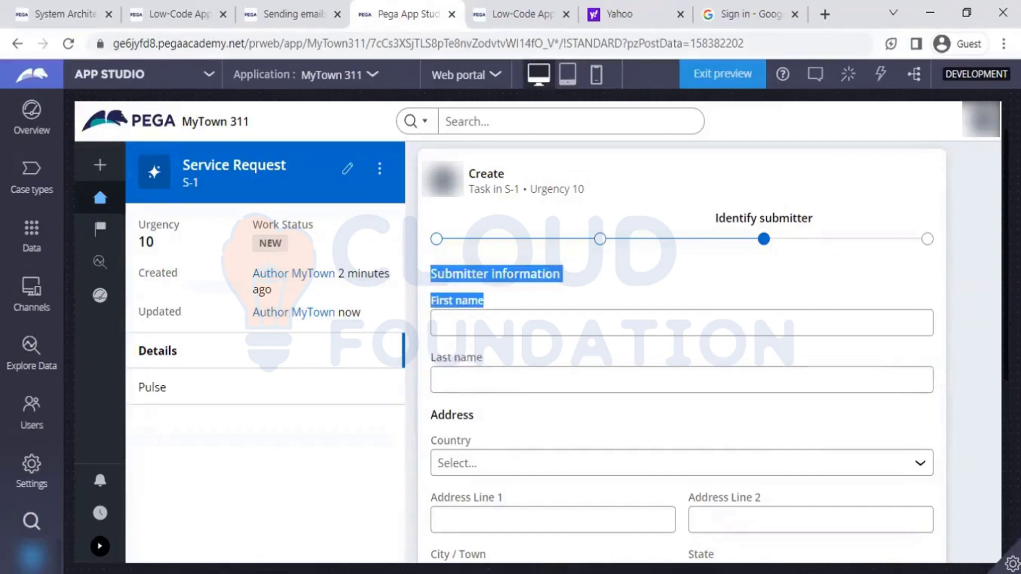
click(844, 275)
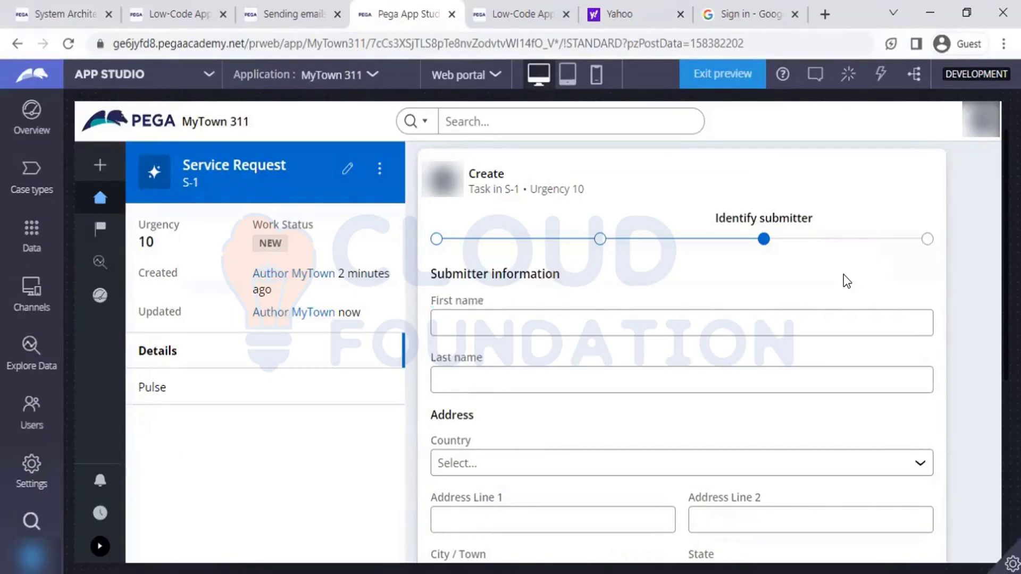
scroll(843, 274, down, 3)
scroll(844, 275, down, 3)
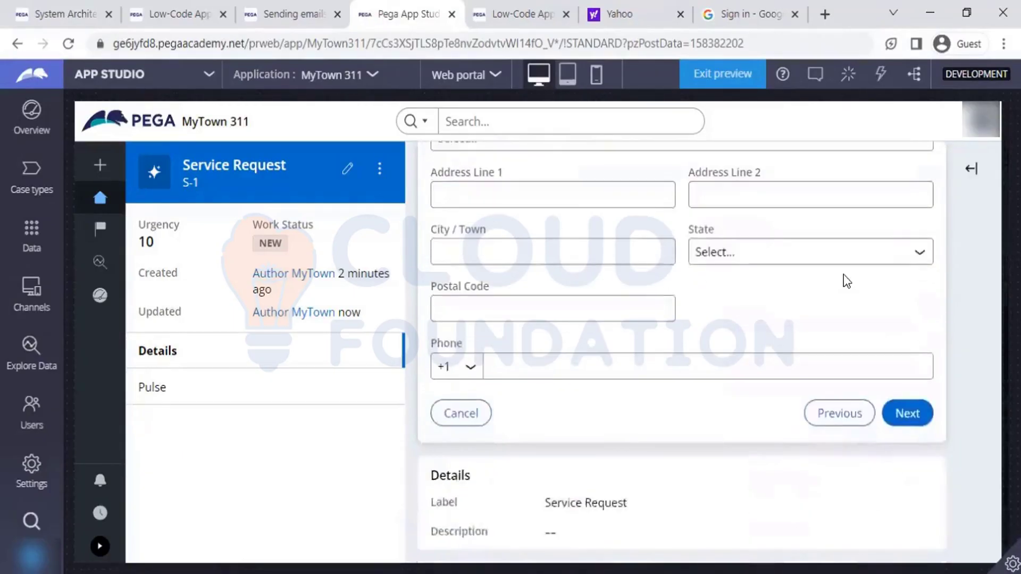
click(908, 416)
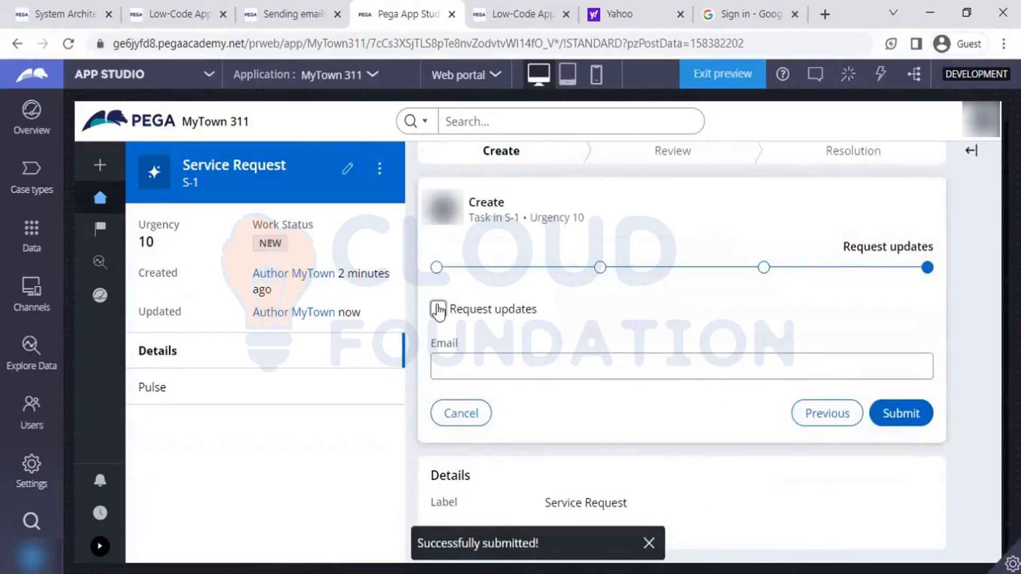
- Enable Request updates, enter the submitter's email address, and submit the Create stage
click(438, 309)
click(480, 361)
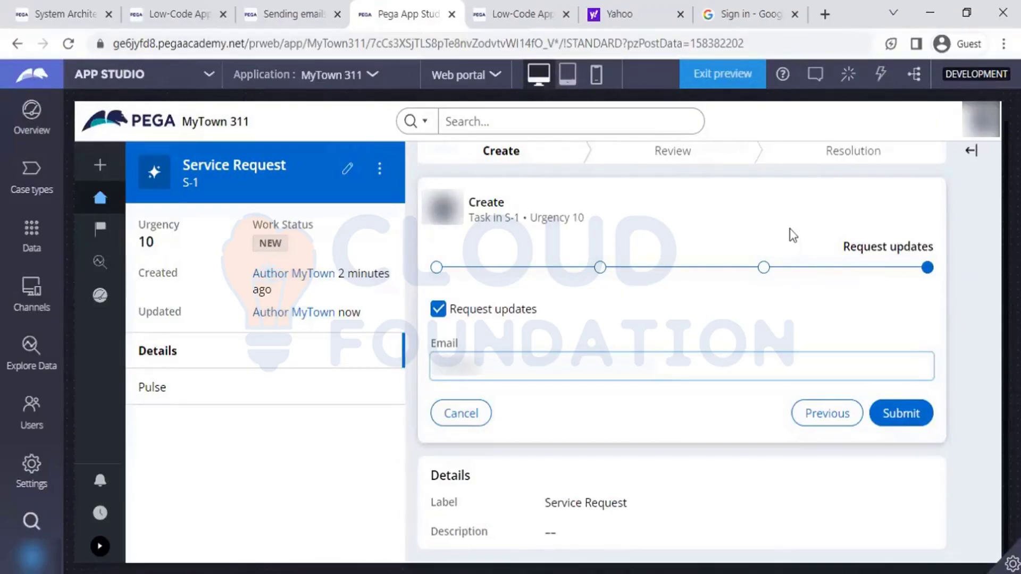
text(abcdefghi)
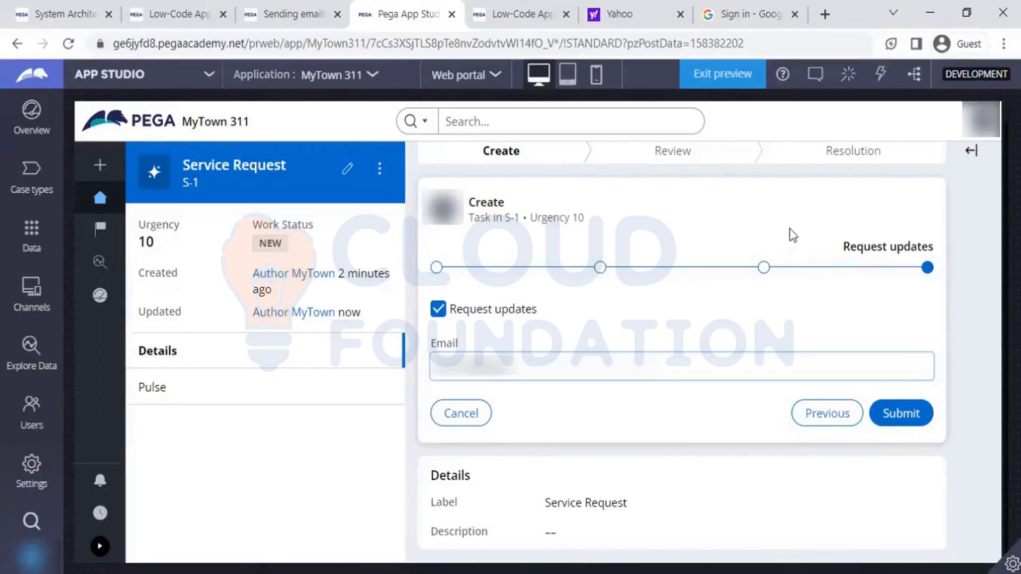
text(jk)
click(898, 407)
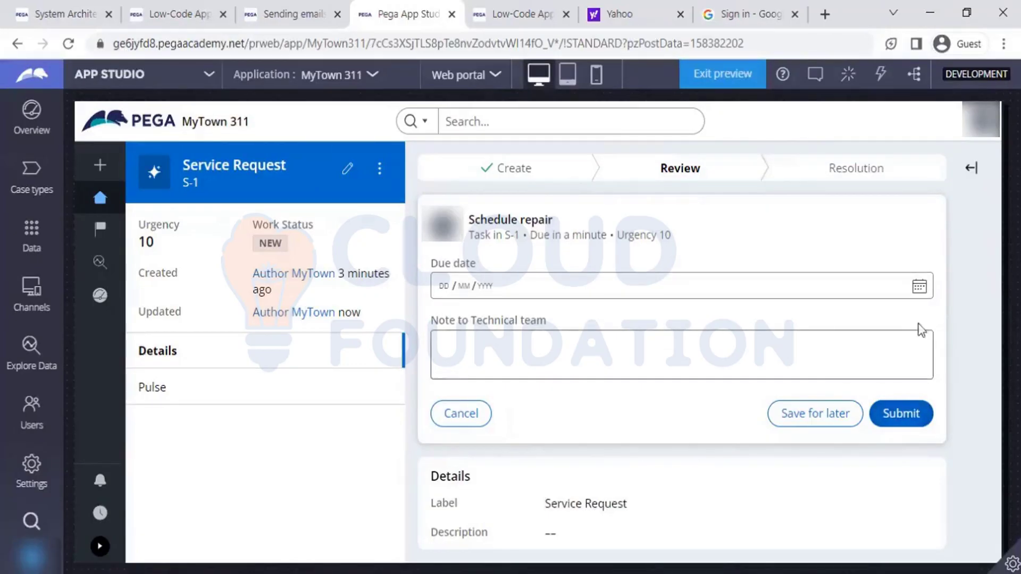
- Set the Schedule repair due date to 30/03/2023, leave the note to the technical team empty, and submit
click(912, 287)
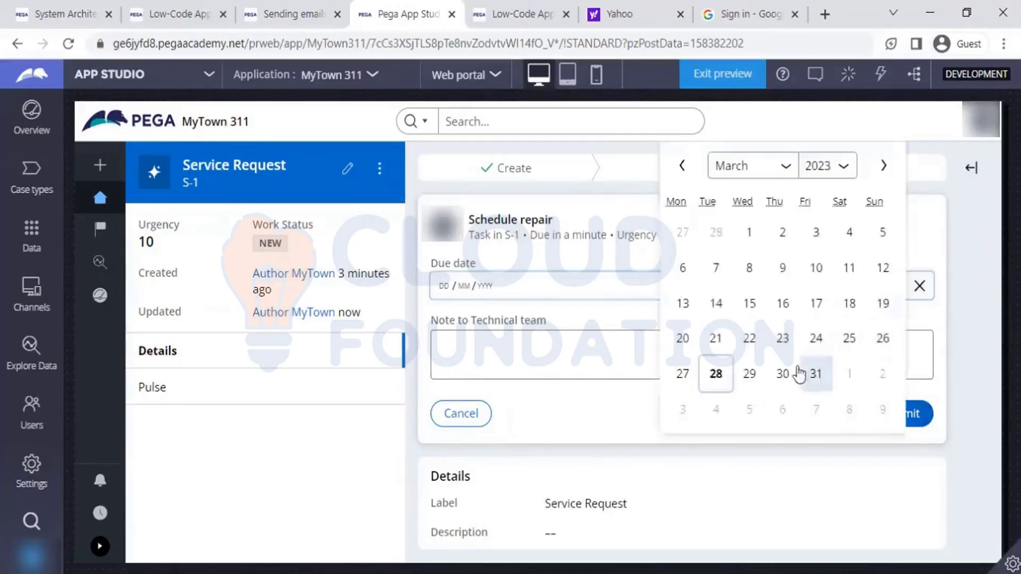
click(785, 374)
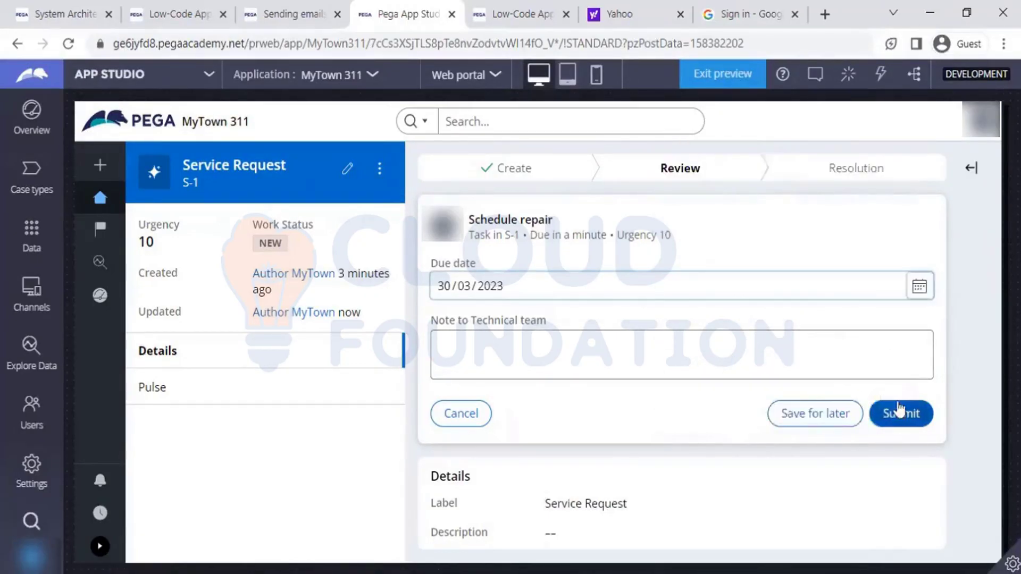
click(899, 410)
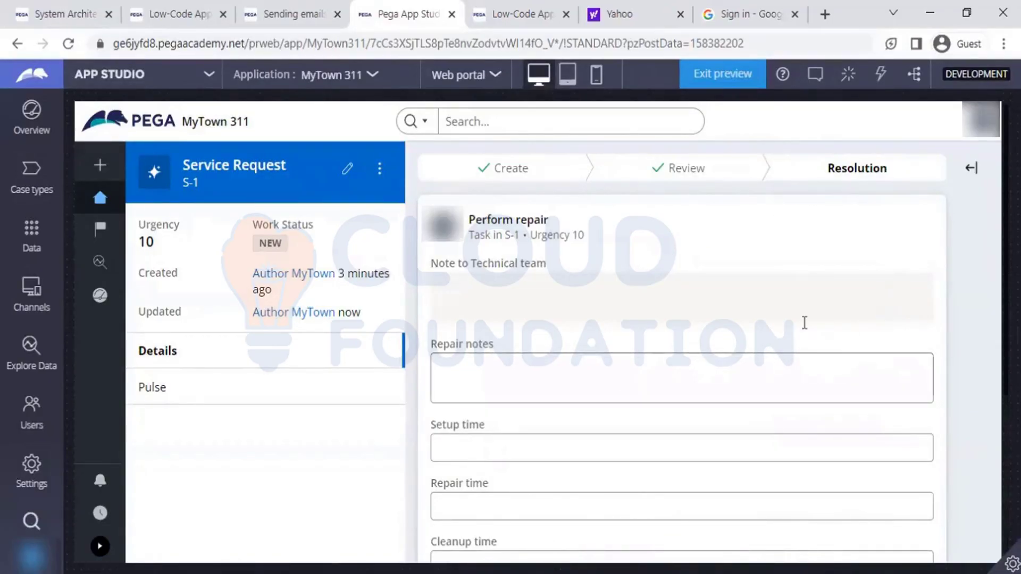
- Fill in the Perform repair form with setup time 3, repair time 3 and cleanup time 5, and submit it
scroll(805, 322, down, 3)
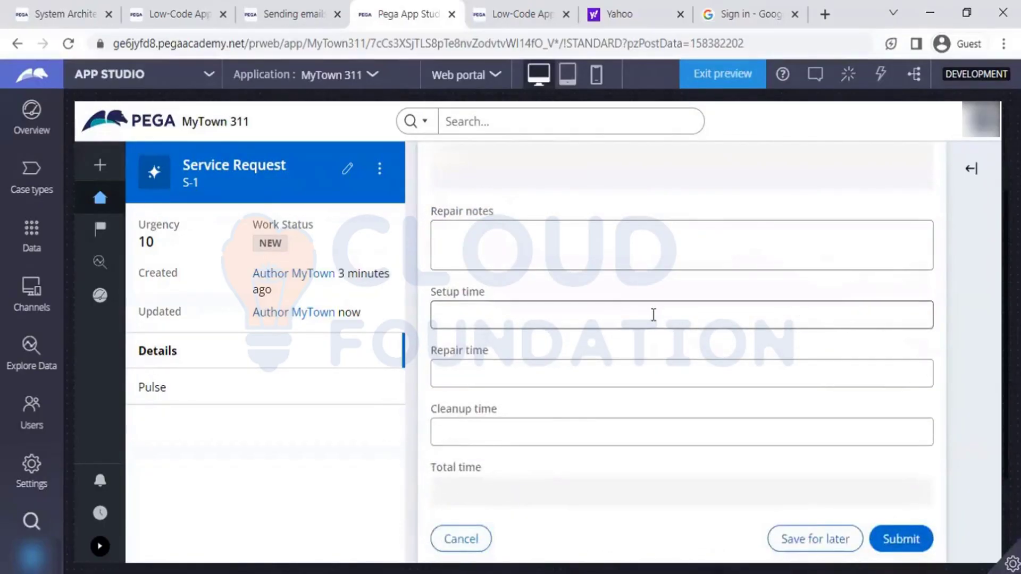
click(654, 315)
text(3)
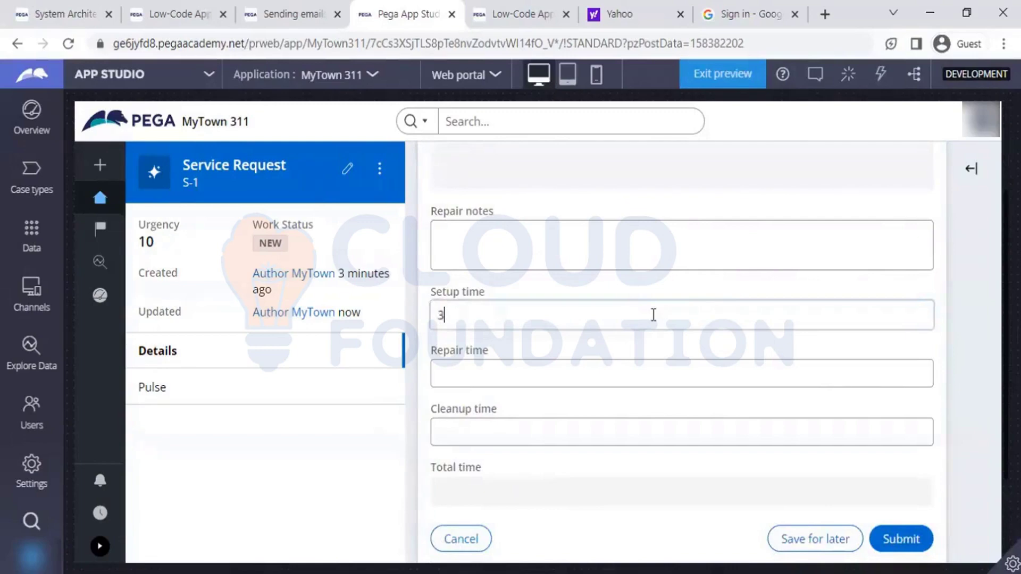
click(527, 376)
text(3)
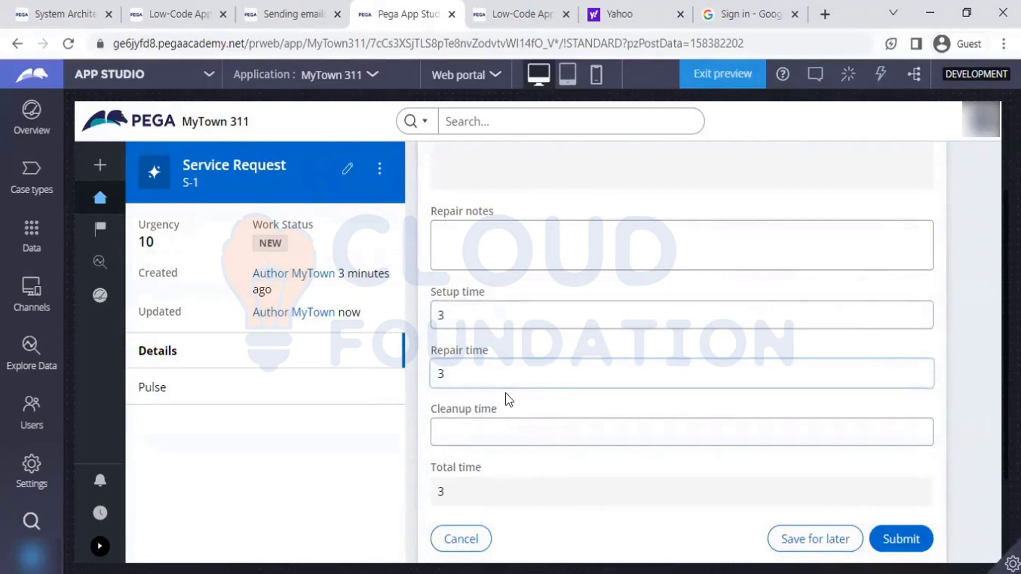
click(470, 432)
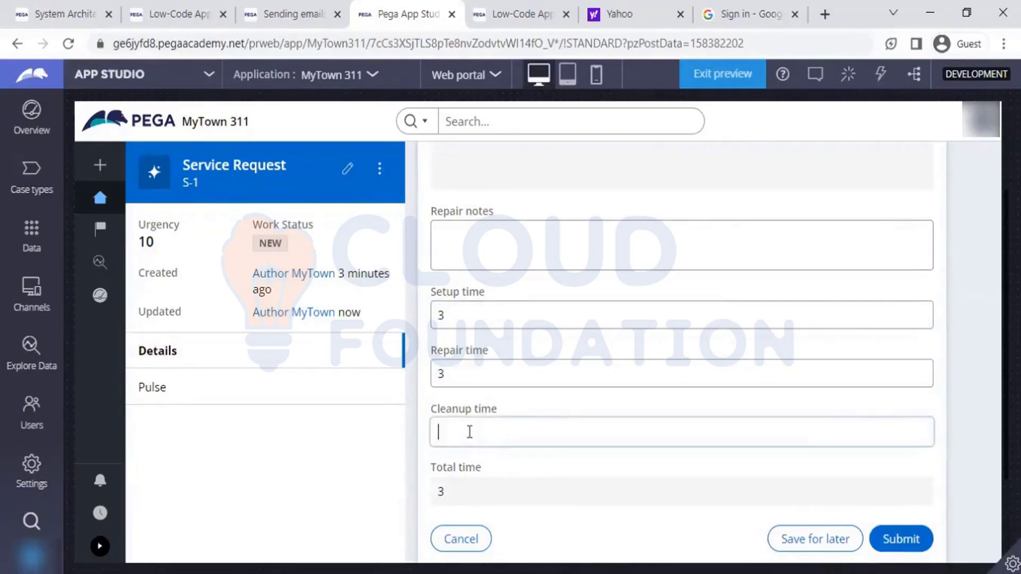
text(5)
click(547, 483)
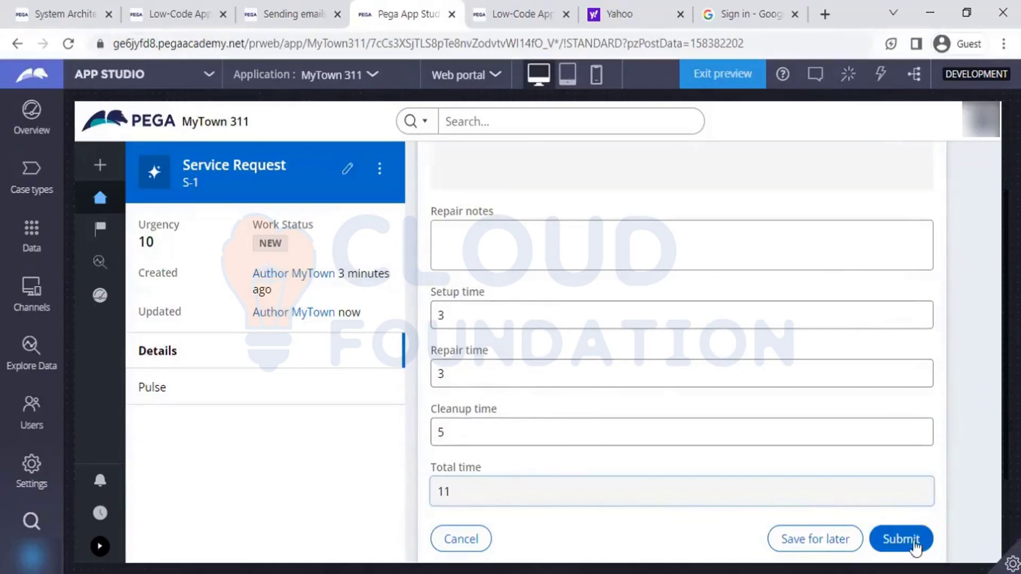
click(915, 548)
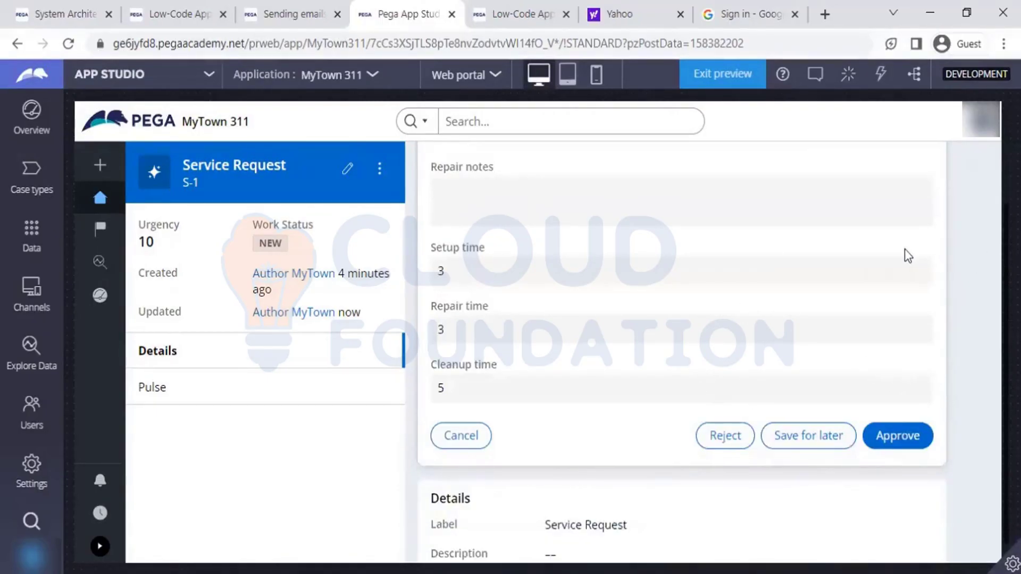
- Approve the Service Request and check the resolved case's attachments and followers
scroll(906, 250, up, 1)
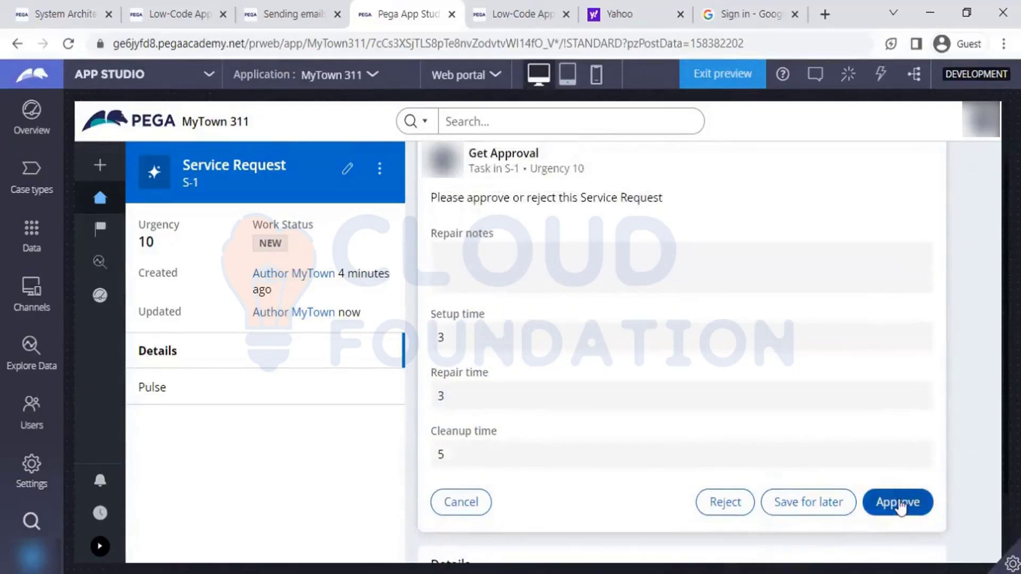
click(899, 502)
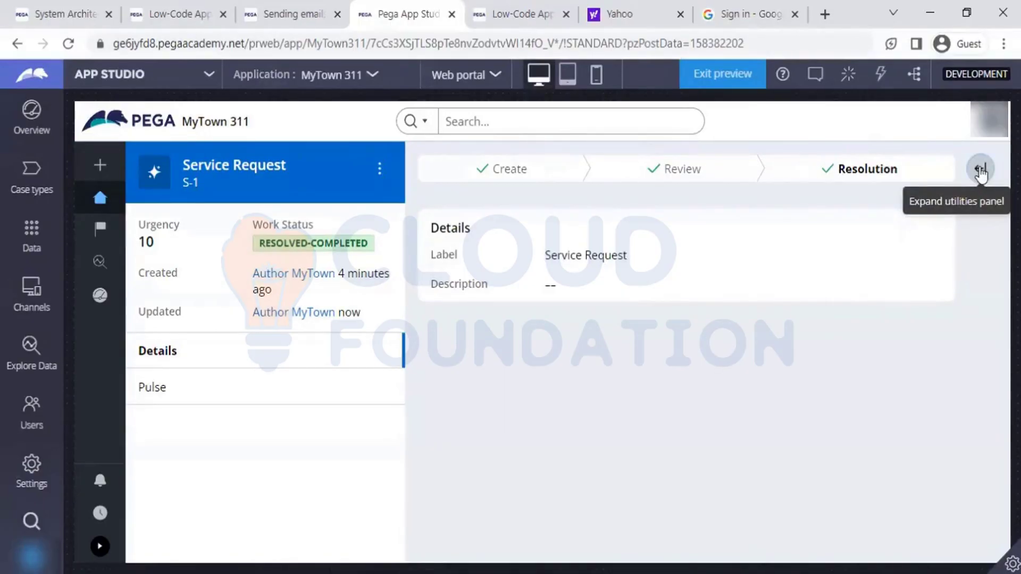
click(981, 171)
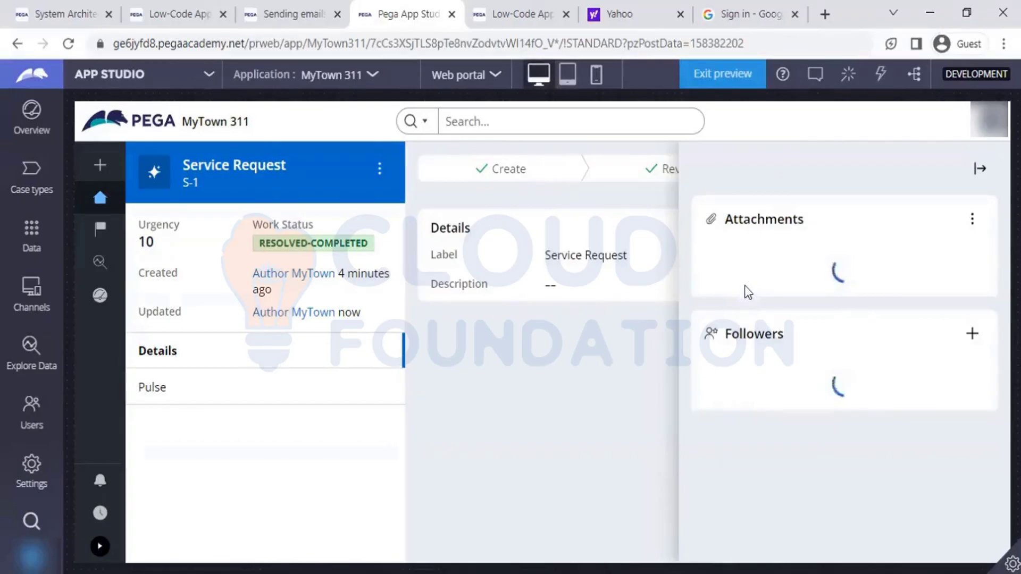
click(980, 171)
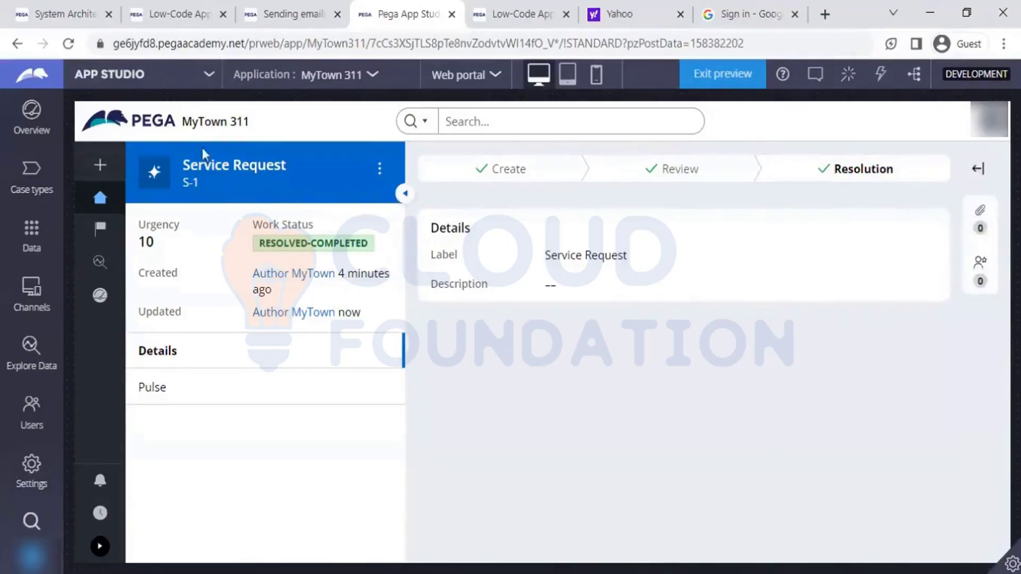
click(39, 183)
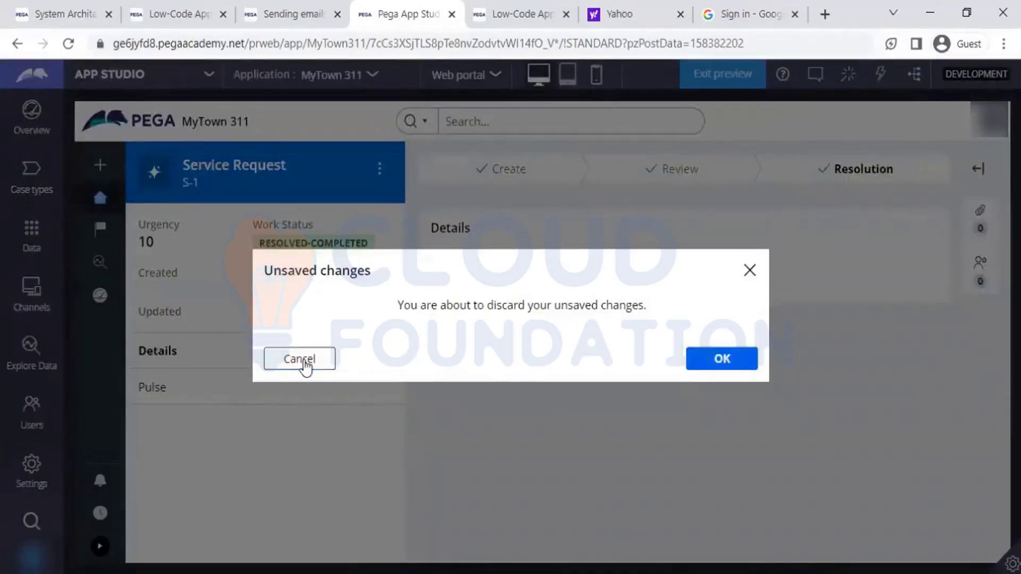
click(301, 359)
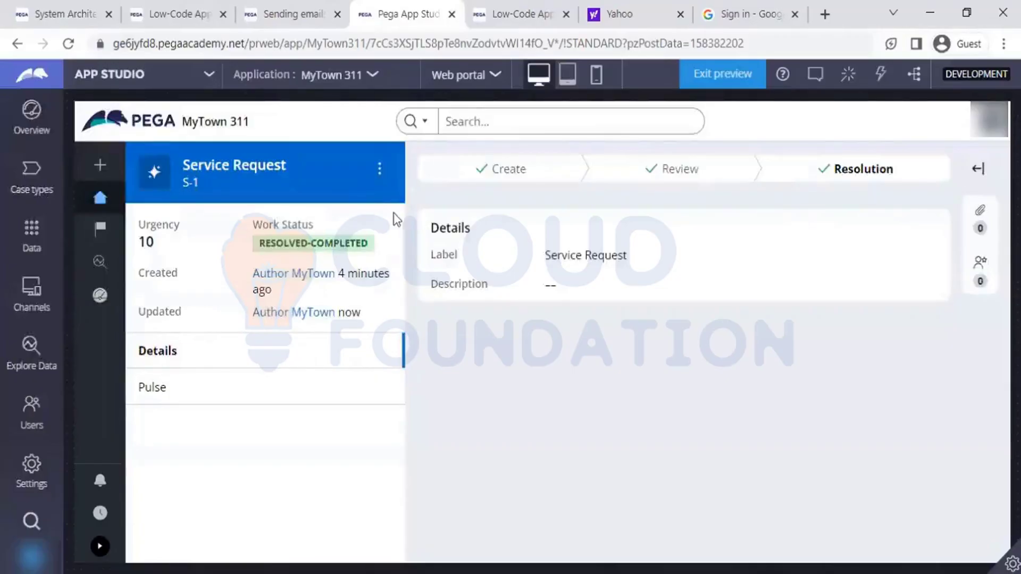
click(378, 172)
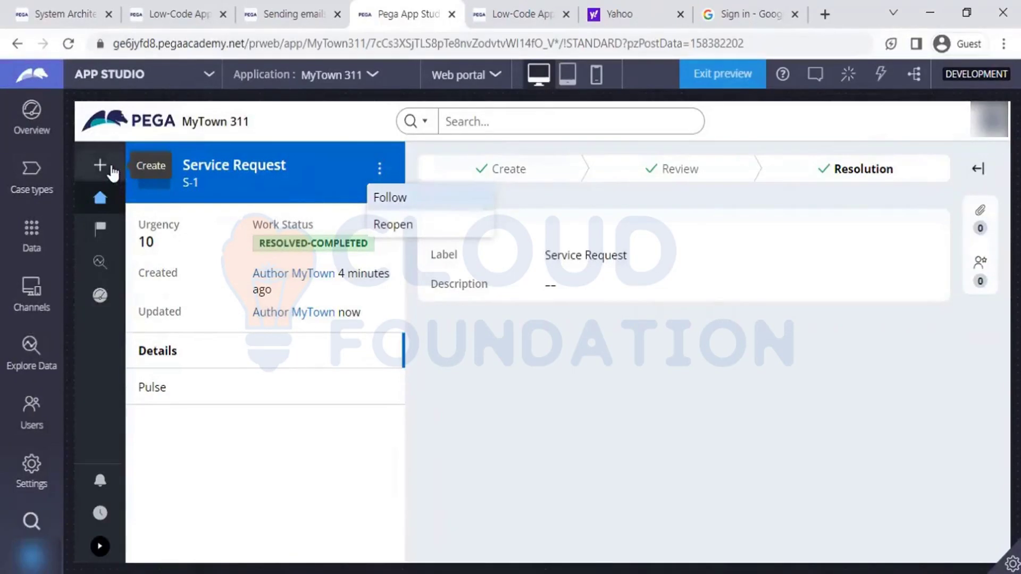
- Leave the resolved case preview, discard the unsaved changes, and reload App Studio to return to the MyTown 311 overview
click(52, 199)
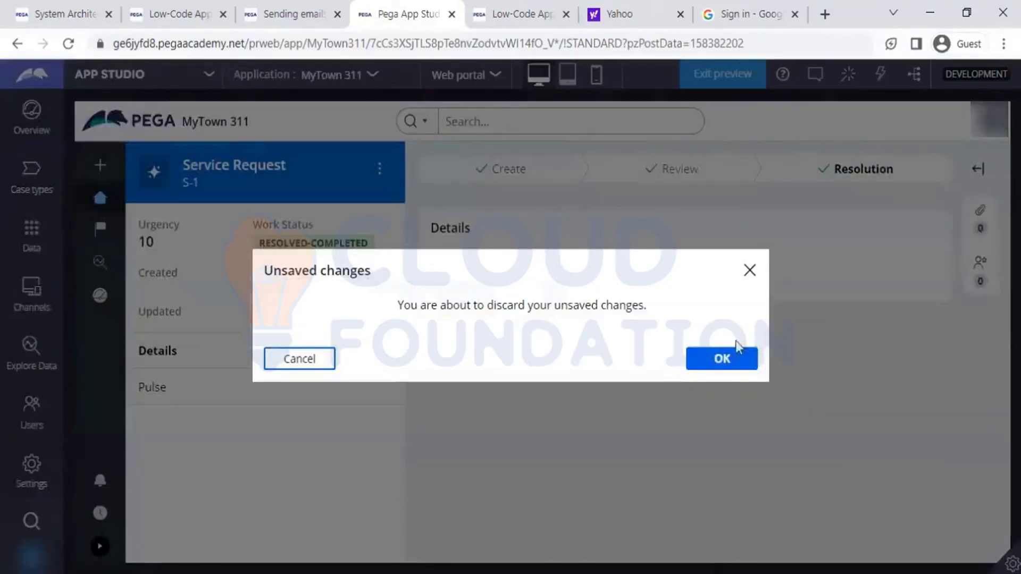
click(720, 360)
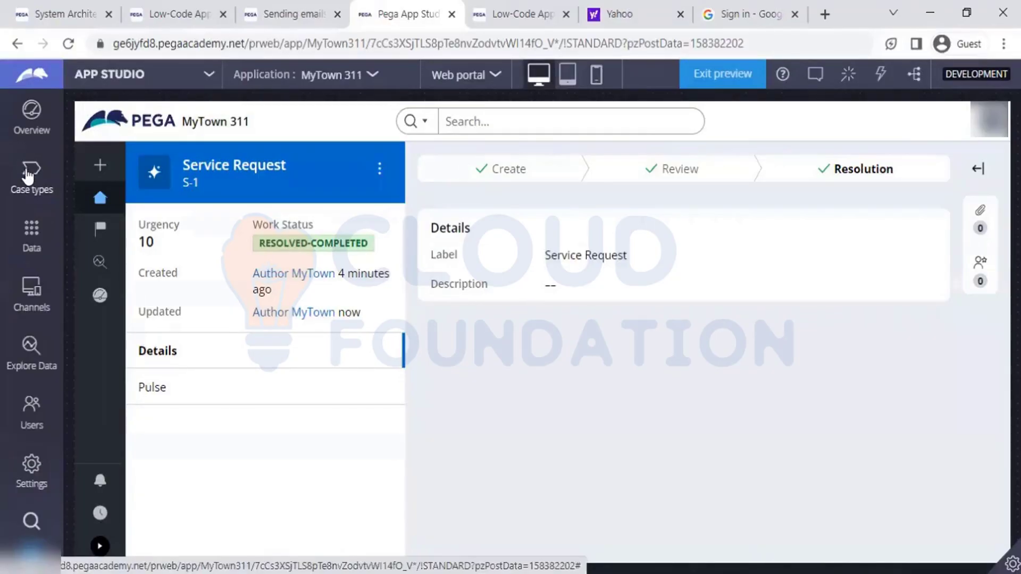
click(69, 44)
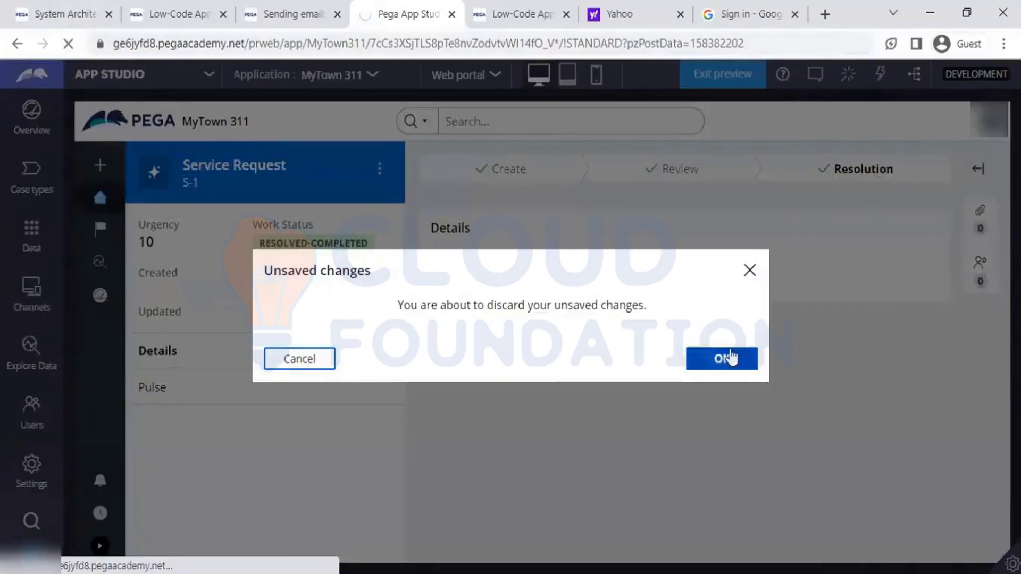
click(731, 357)
click(733, 357)
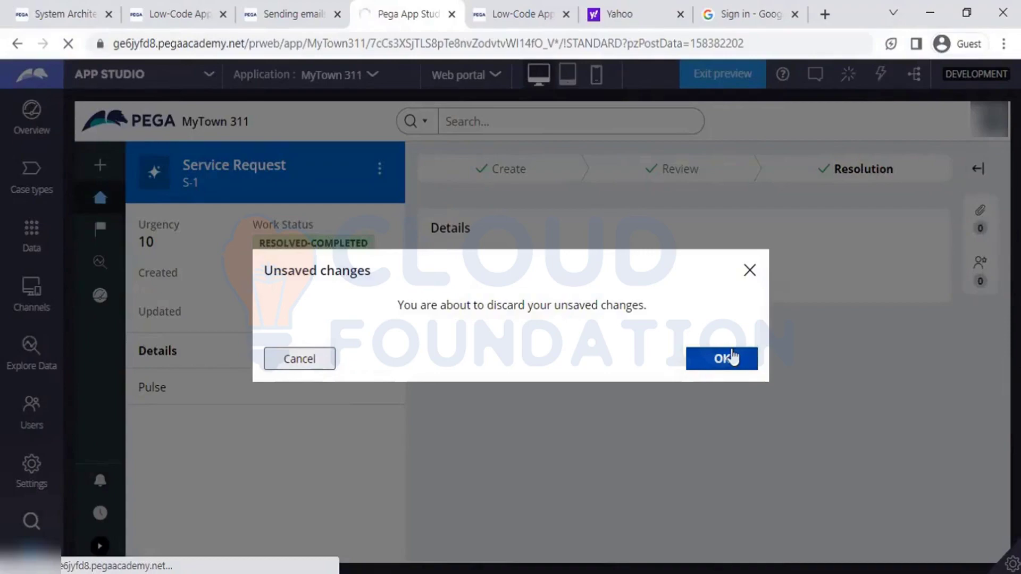
click(733, 358)
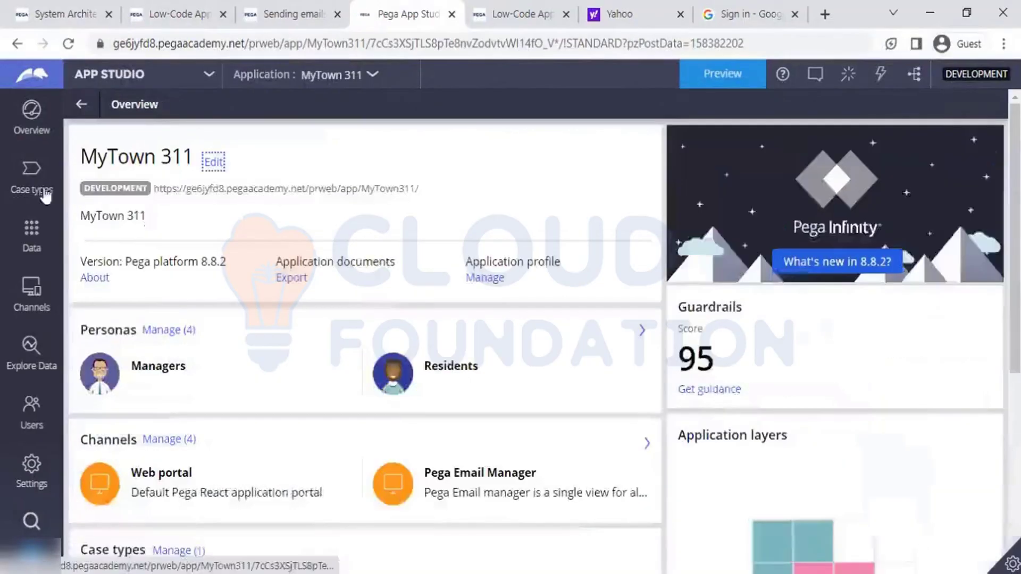
click(16, 164)
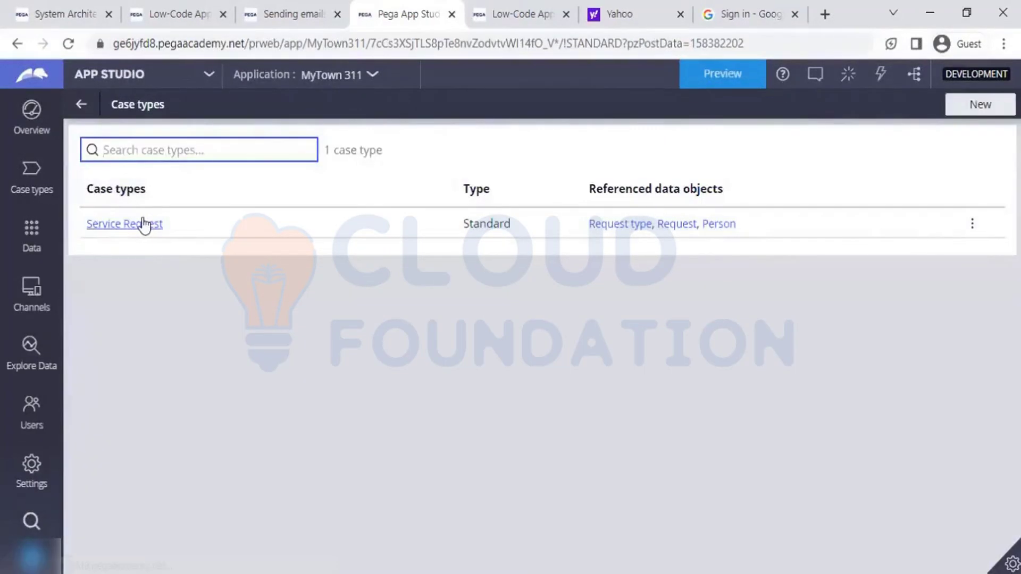
click(143, 222)
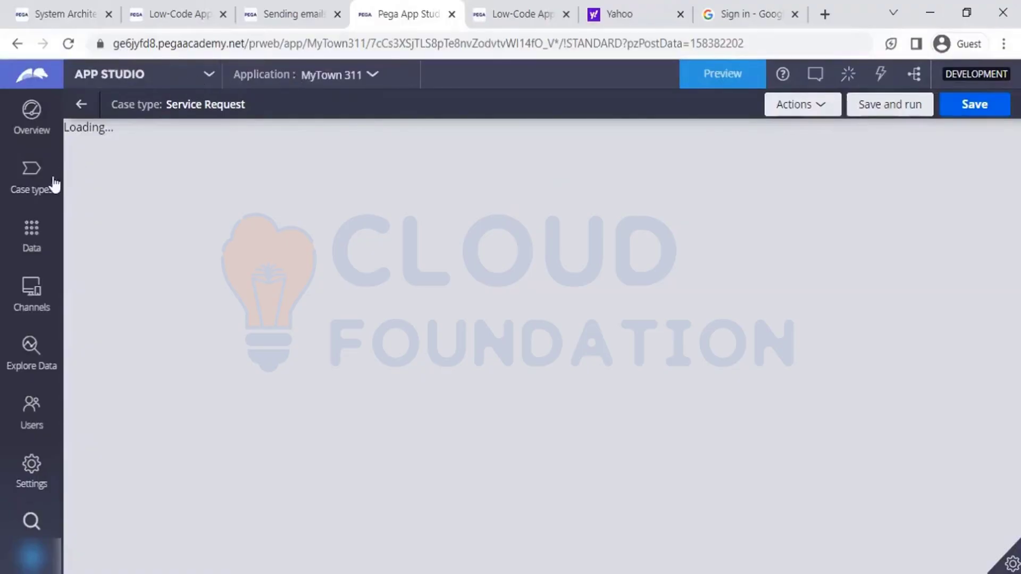
click(86, 106)
click(69, 43)
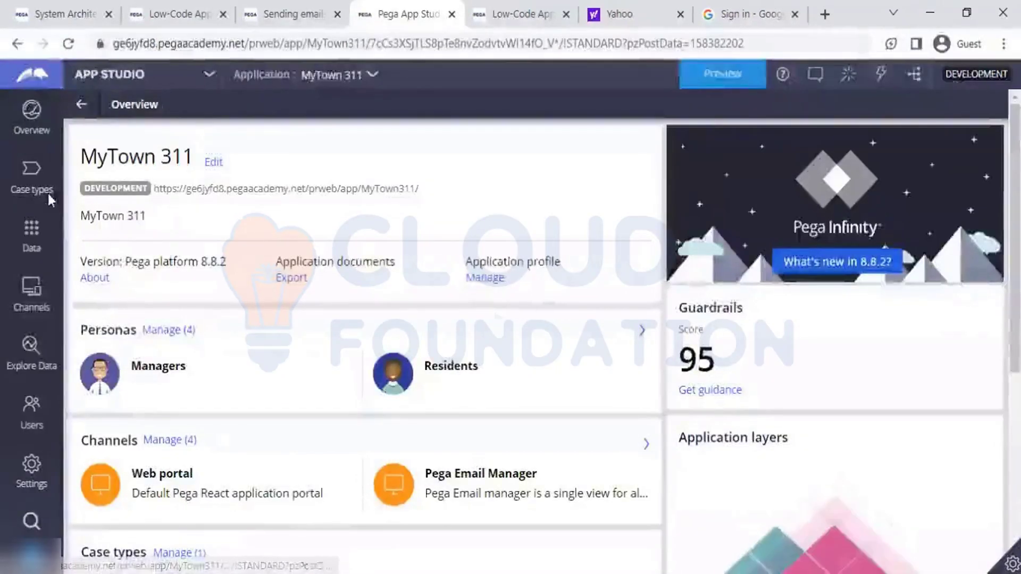
- Open the Service Request case type and add a stage named Test with an unnamed process after the Resolution stage
click(49, 195)
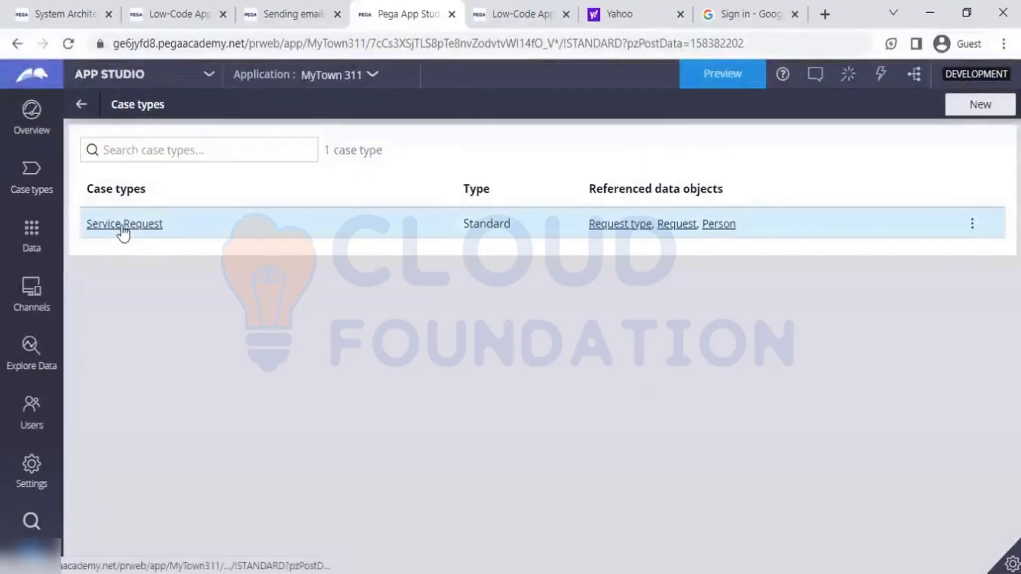
click(122, 226)
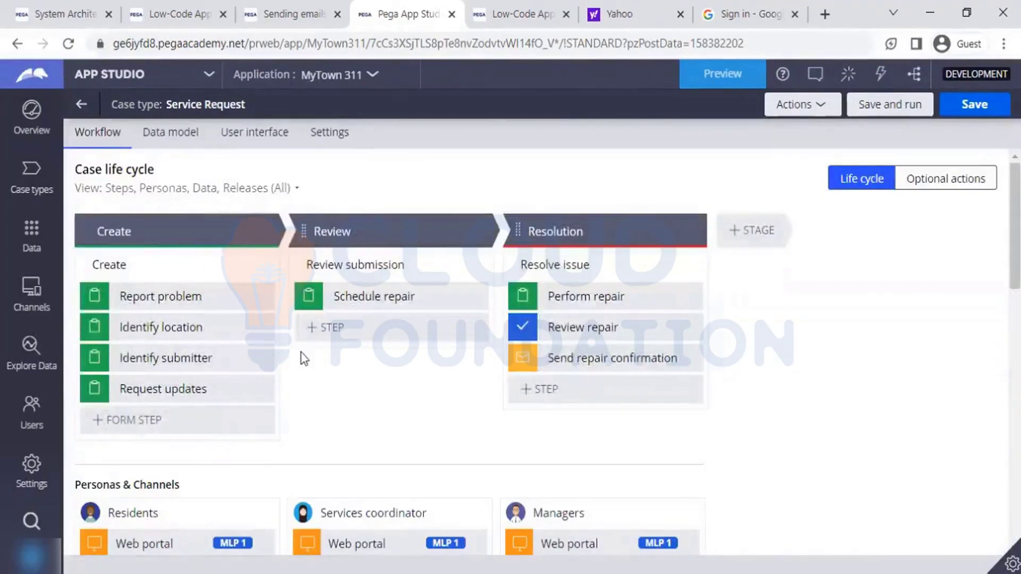
click(757, 234)
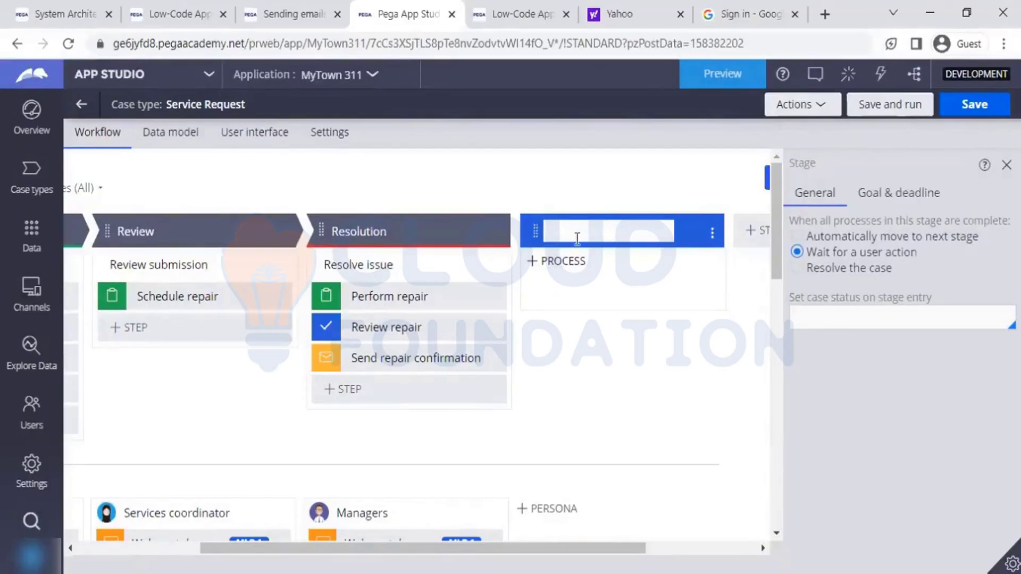
text(Test)
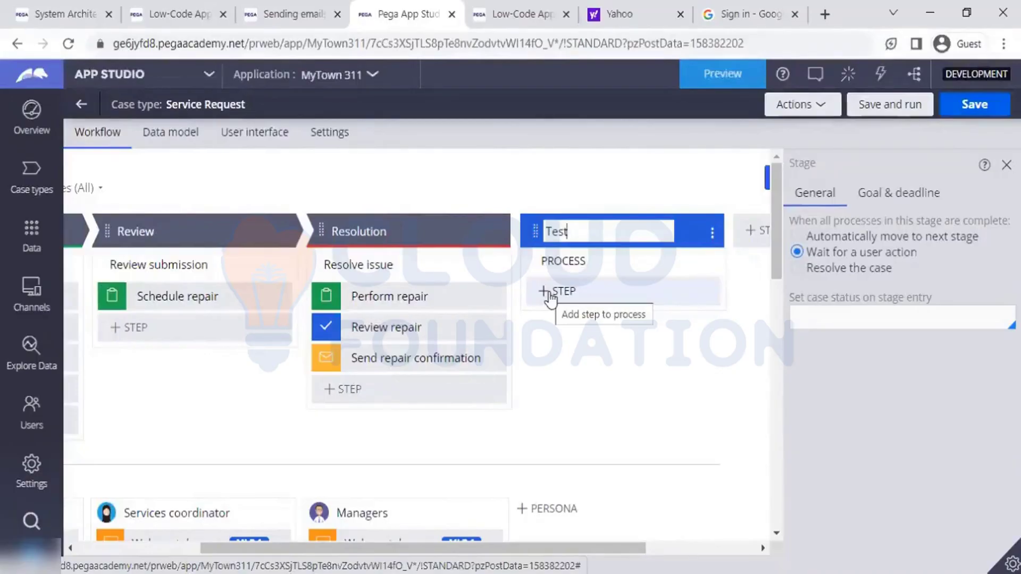
- Examine the automation step types that can be added to the Test stage's process, and close the list without choosing one
click(551, 298)
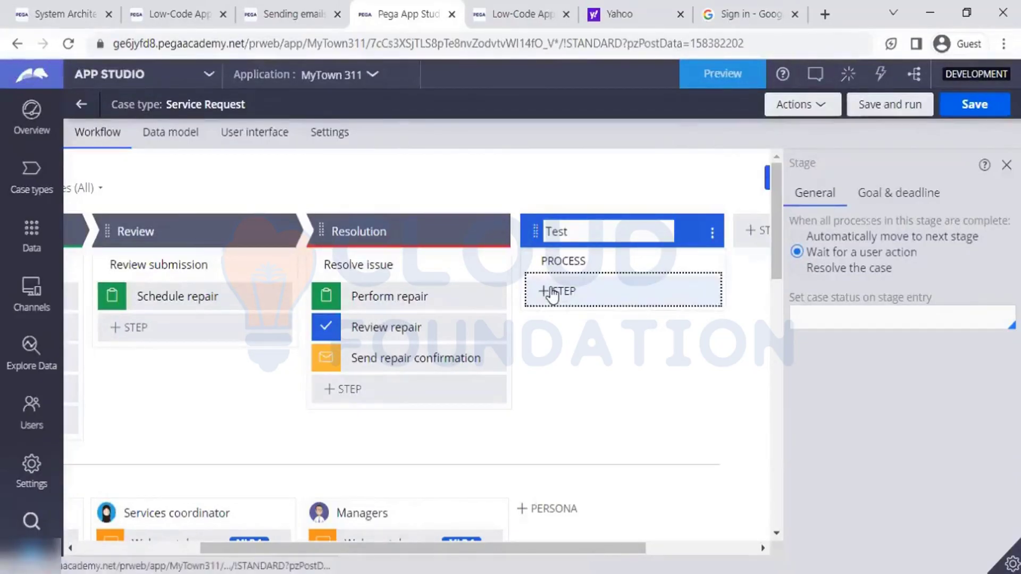
click(554, 295)
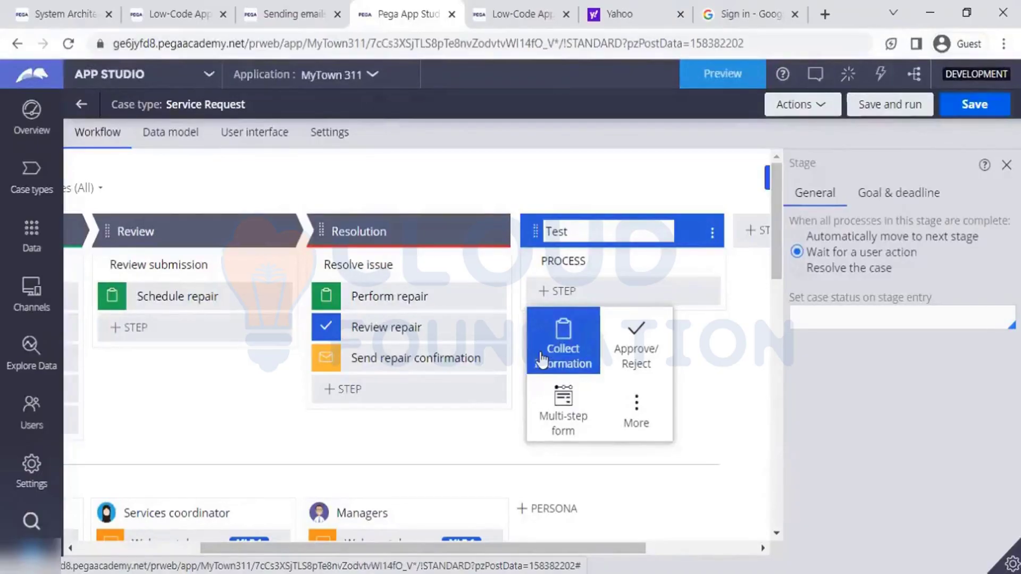
click(623, 412)
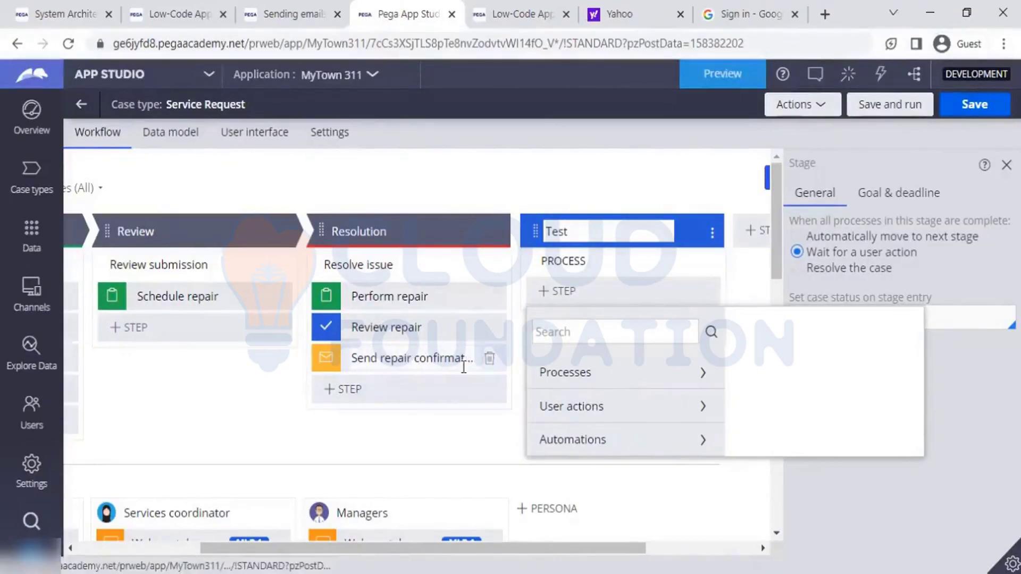
click(702, 442)
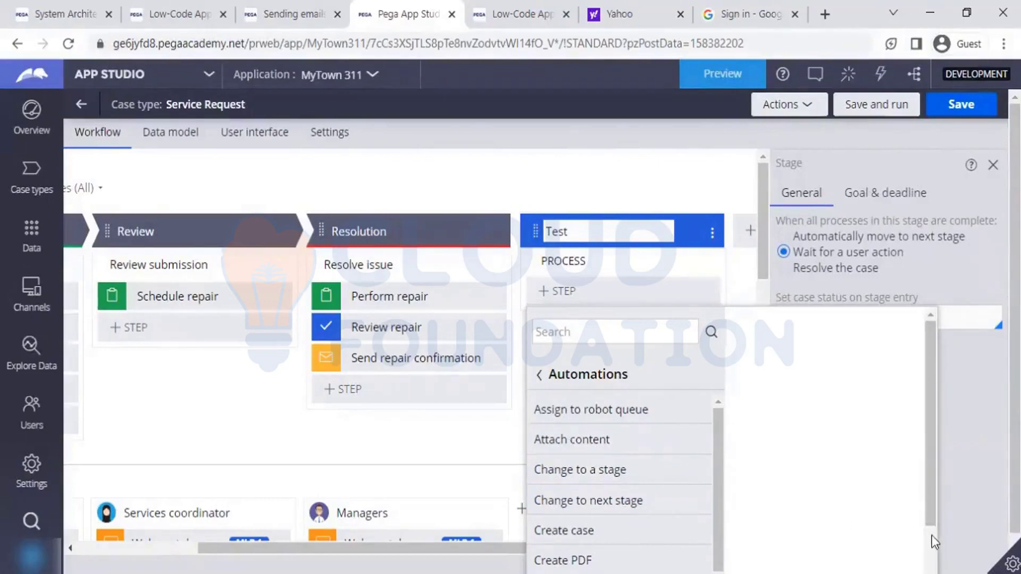
scroll(935, 542, down, 2)
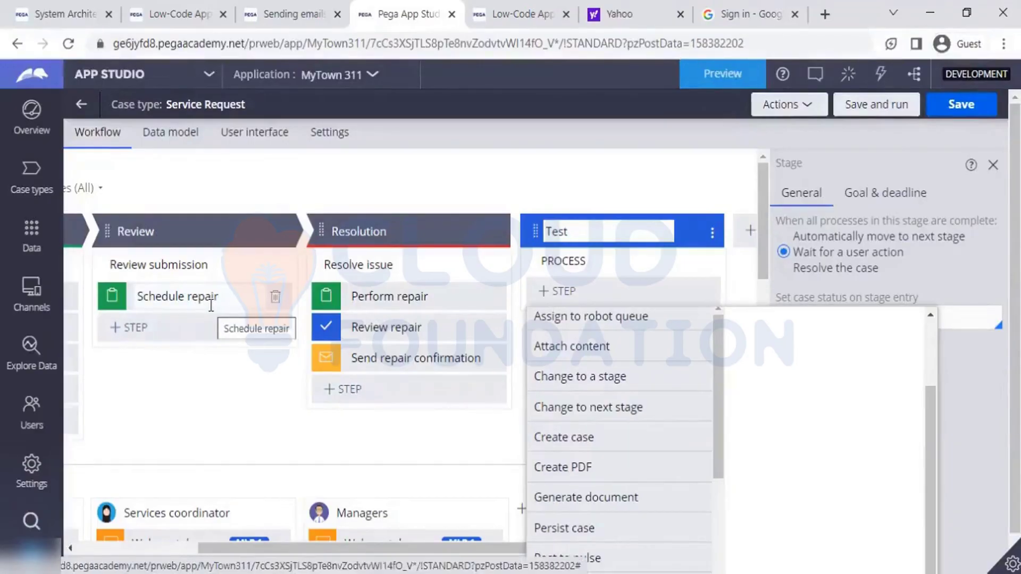
click(717, 527)
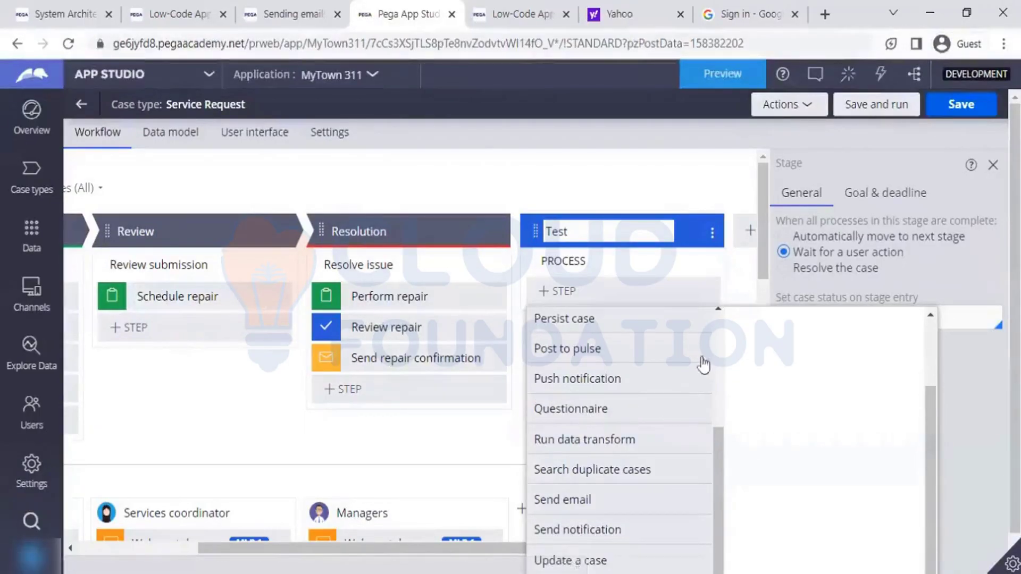
scroll(715, 349, up, 4)
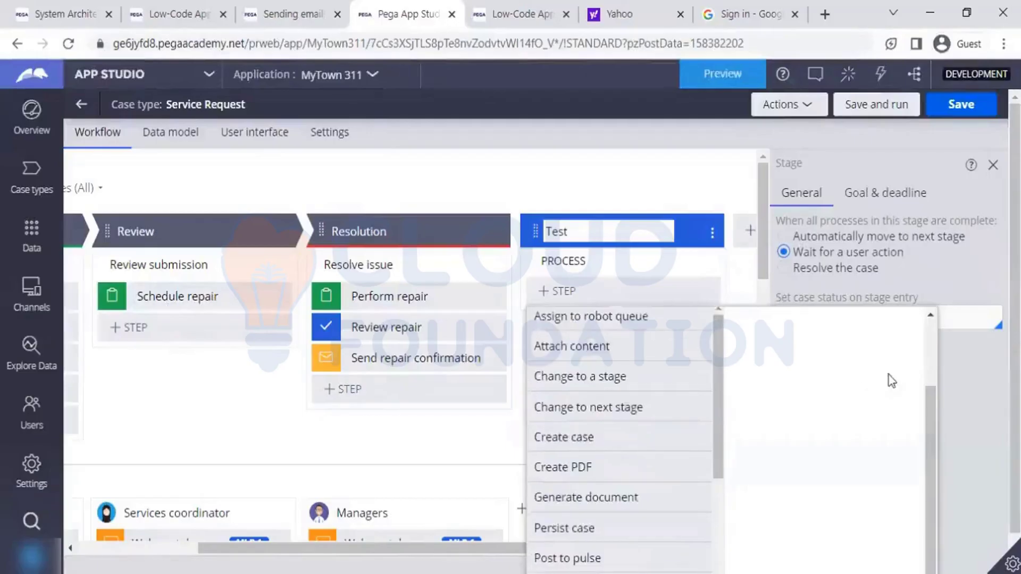
scroll(930, 347, up, 2)
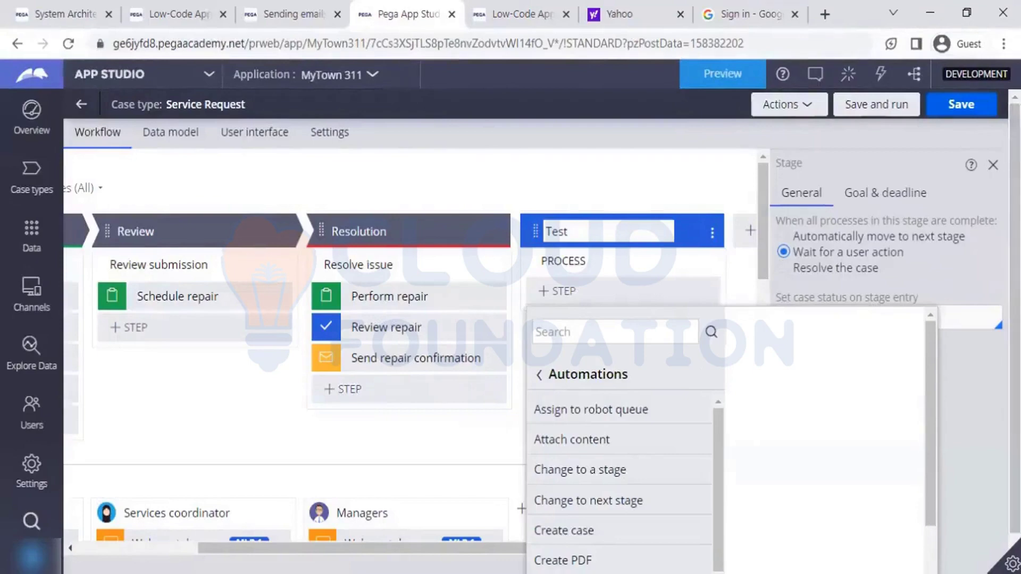
scroll(929, 535, down, 3)
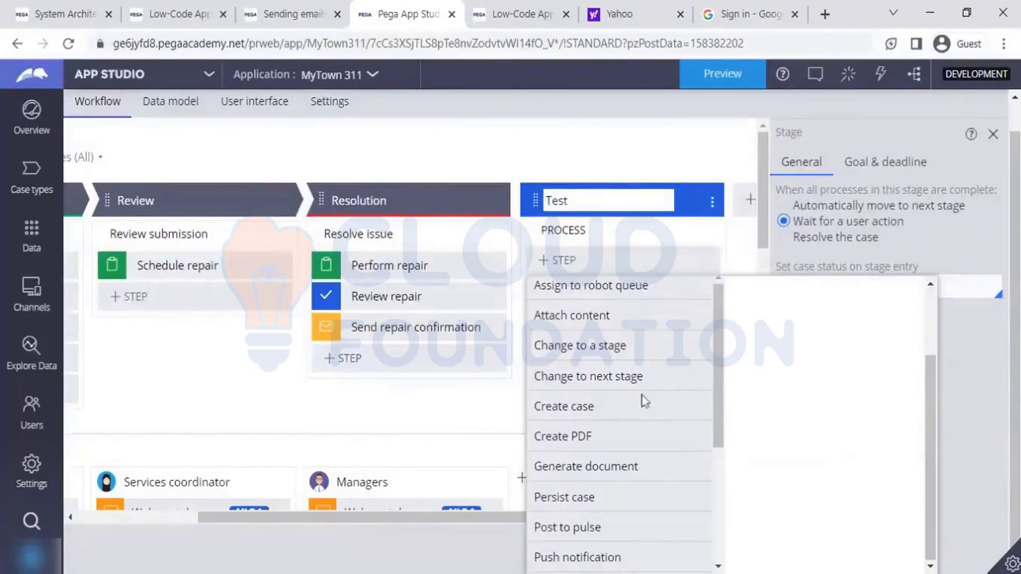
click(583, 269)
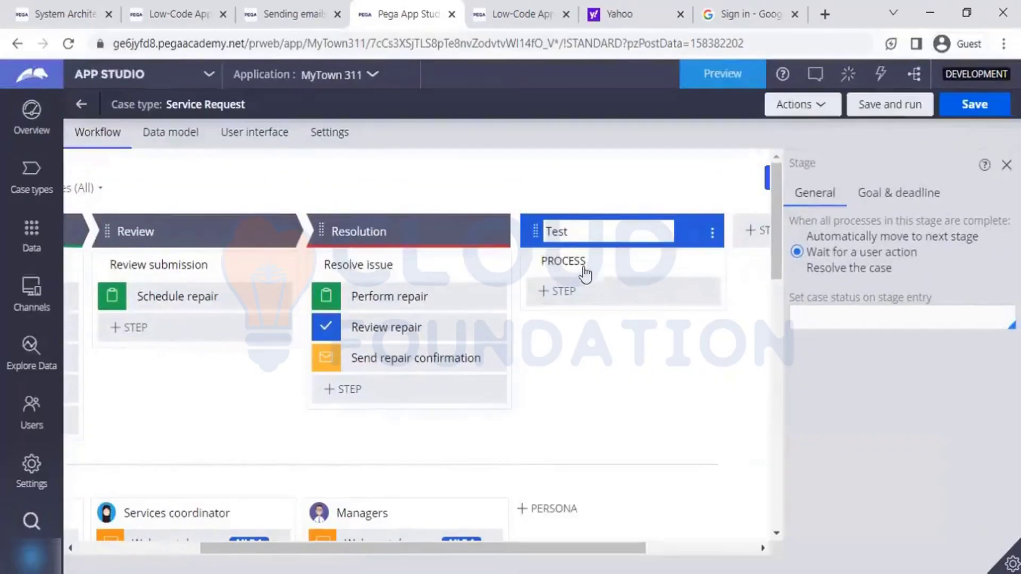
- Review the view configuration of the Schedule repair step in the Review stage and close it without changes
click(194, 293)
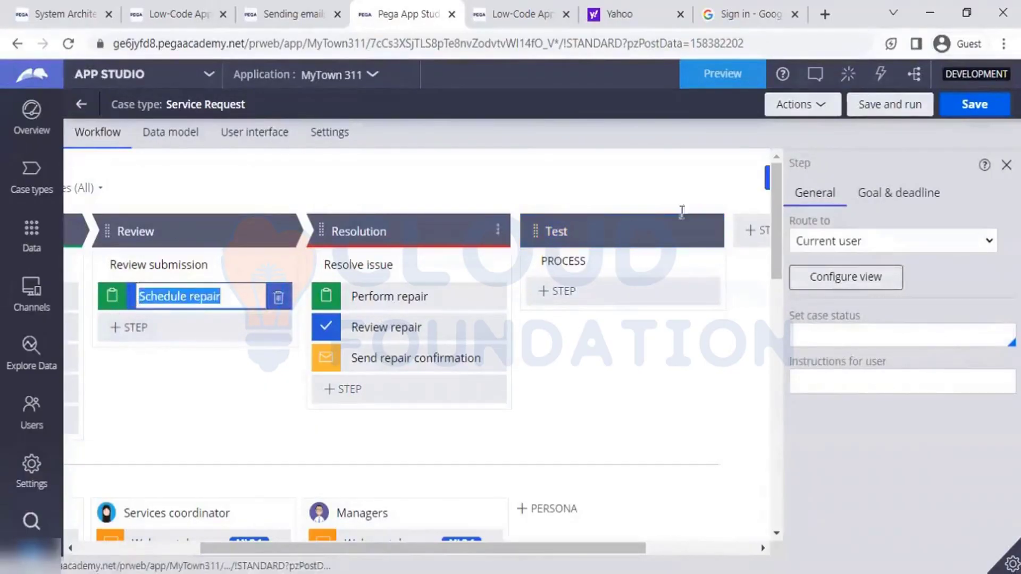
click(819, 278)
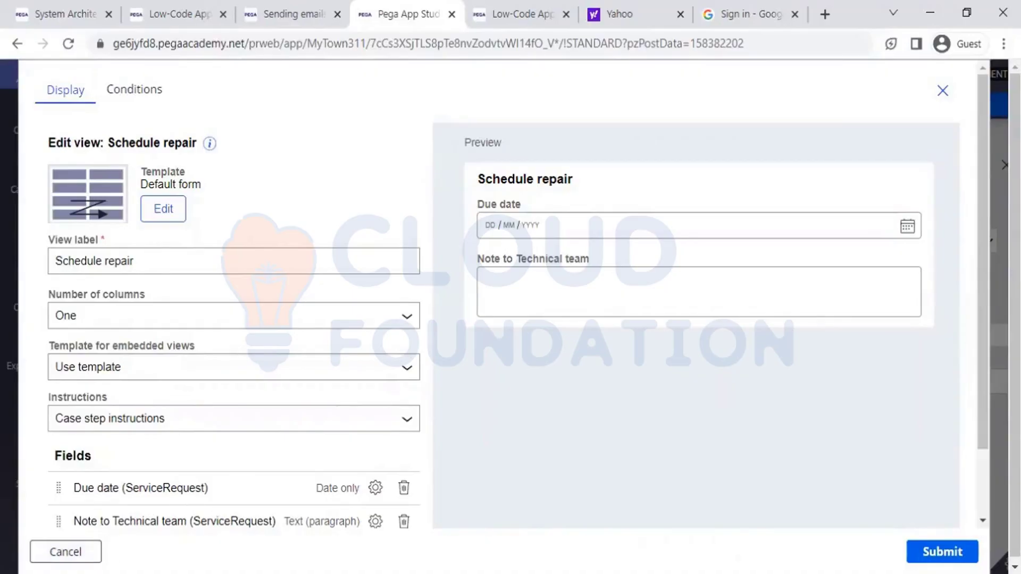
click(66, 552)
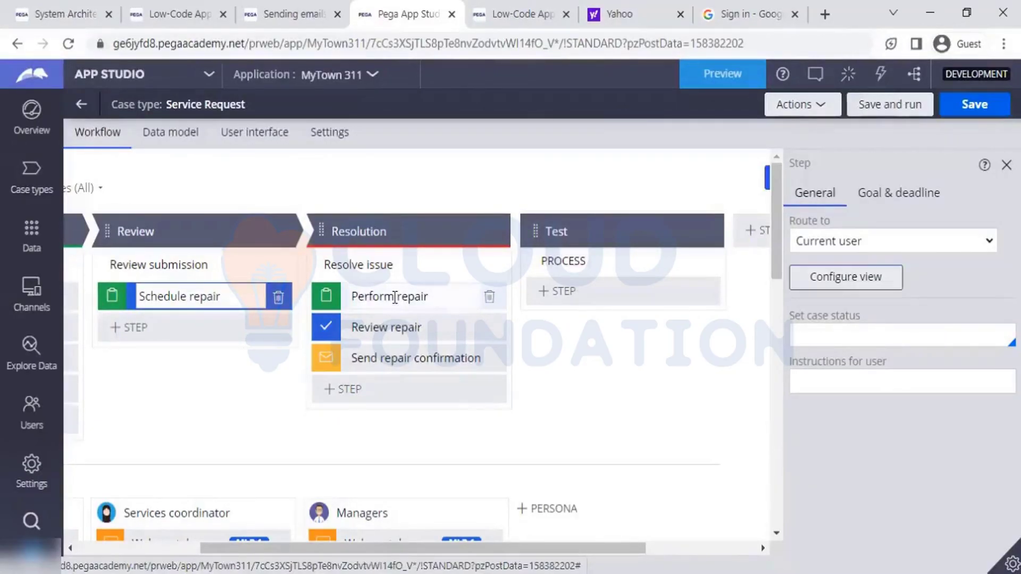
- Select the Perform repair step in the Resolution stage to show its settings
click(395, 297)
triple_click(395, 296)
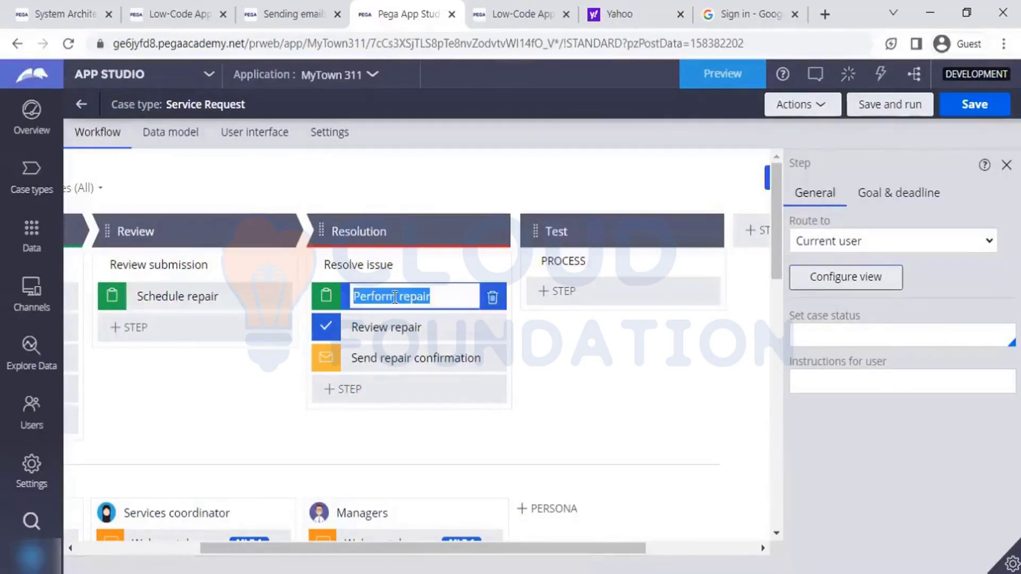